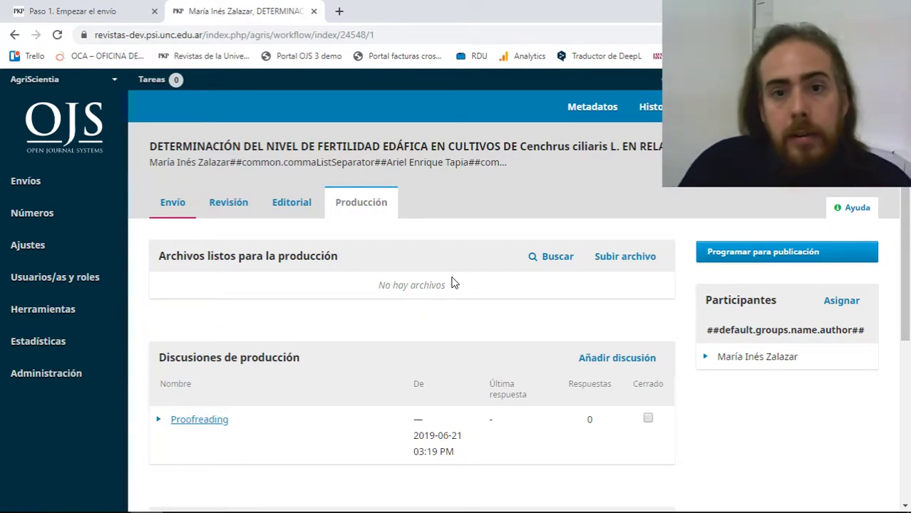
Open oca.unc.edu.ar's 'Material didáctico para editores' page in a new tab, then return to OJS.
{"action": "left_click", "coordinate": [340, 9]}
{"action": "type", "text": "oc"}
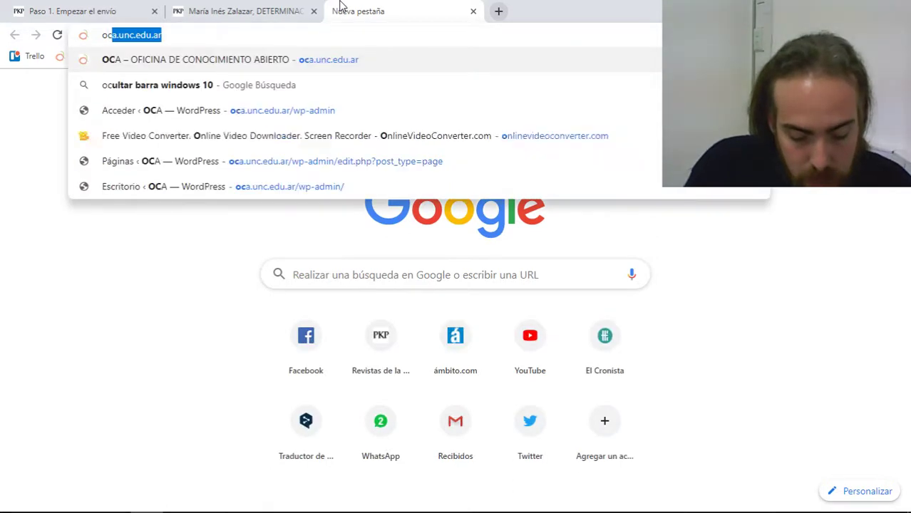
{"action": "key", "text": "Return"}
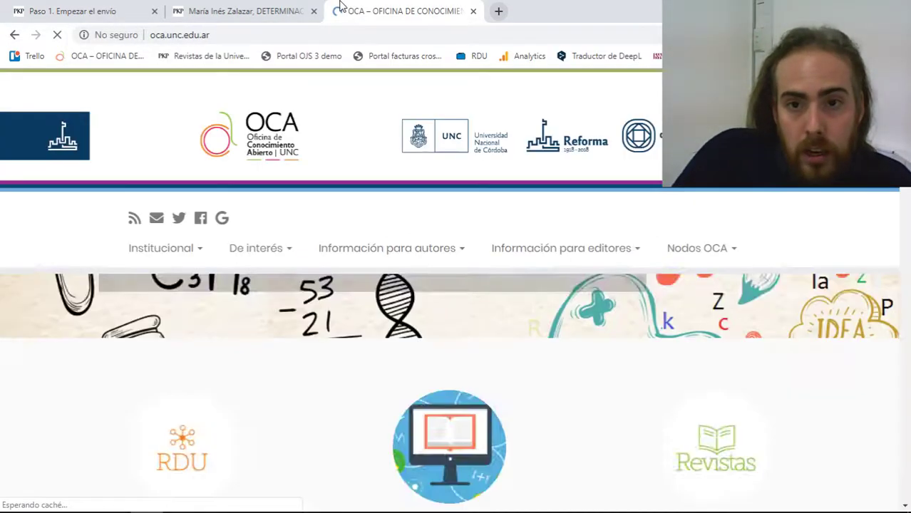
{"action": "mouse_move", "coordinate": [535, 260]}
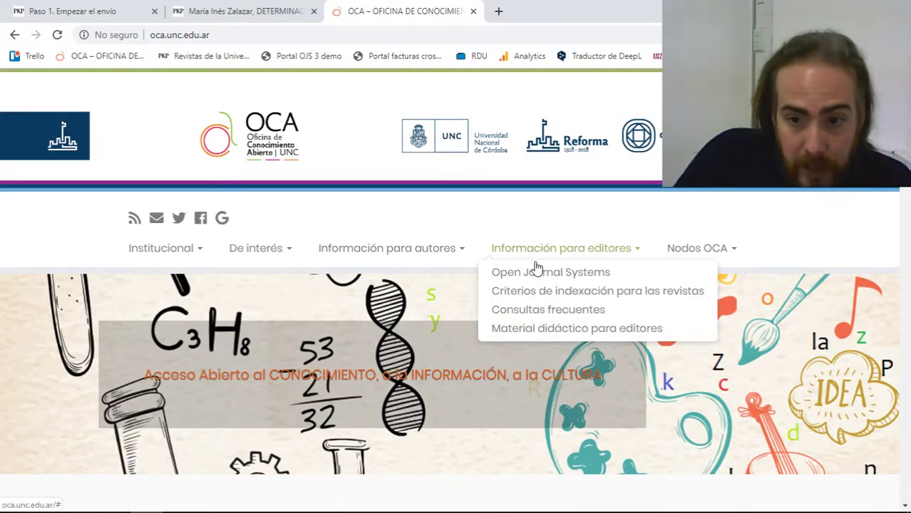
{"action": "left_click", "coordinate": [537, 329]}
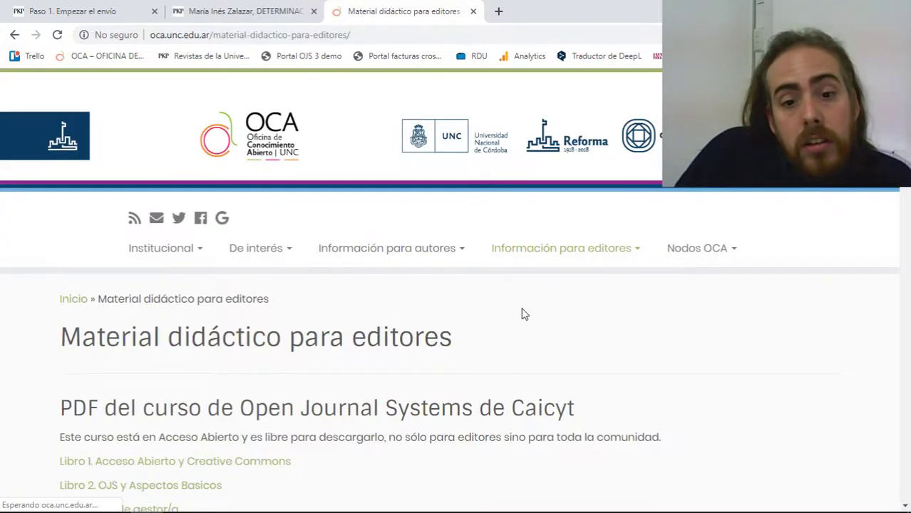
{"action": "scroll", "coordinate": [524, 311], "scroll_direction": "down", "scroll_amount": 10}
{"action": "scroll", "coordinate": [527, 311], "scroll_direction": "down", "scroll_amount": 10}
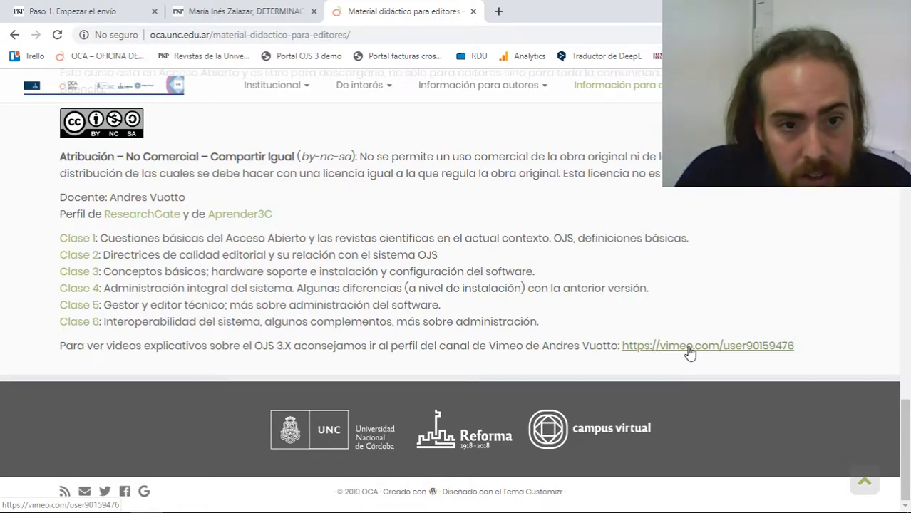
{"action": "scroll", "coordinate": [689, 353], "scroll_direction": "up", "scroll_amount": 1}
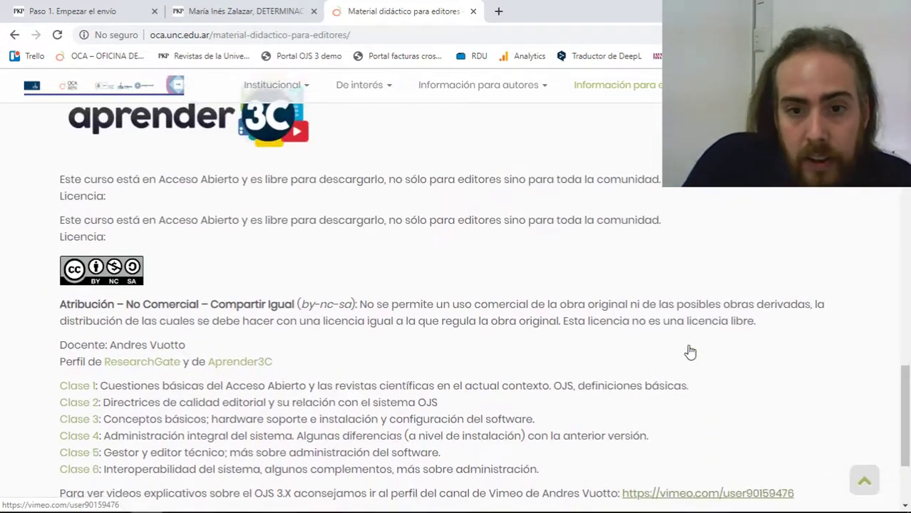
{"action": "scroll", "coordinate": [689, 352], "scroll_direction": "down", "scroll_amount": 1}
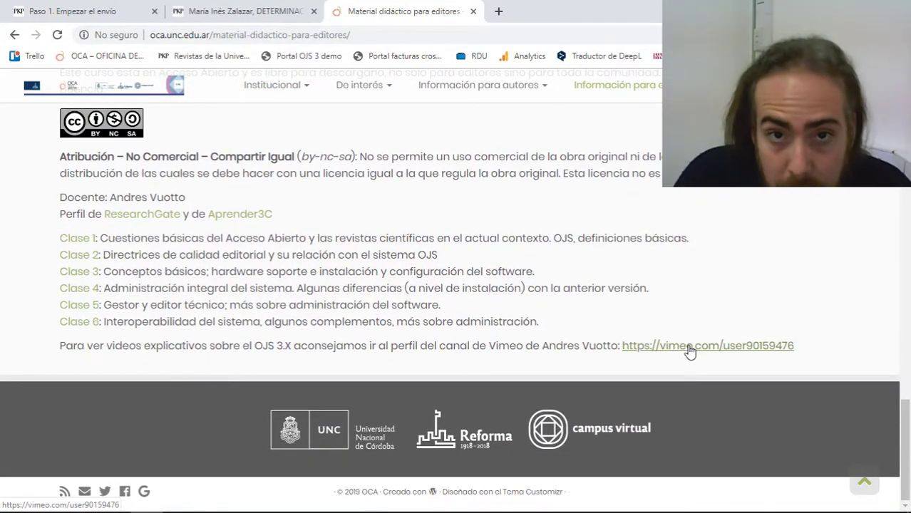
{"action": "left_click", "coordinate": [154, 10]}
{"action": "left_click", "coordinate": [202, 7]}
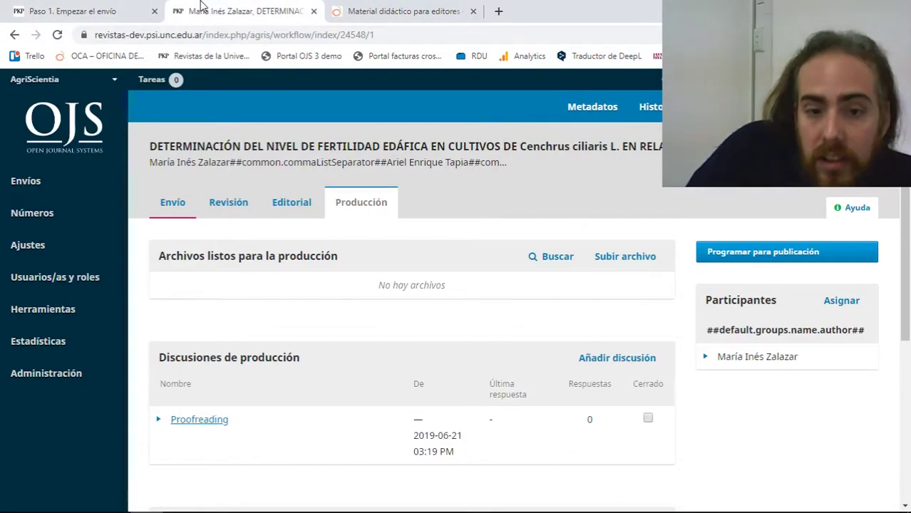
{"action": "left_click", "coordinate": [374, 7]}
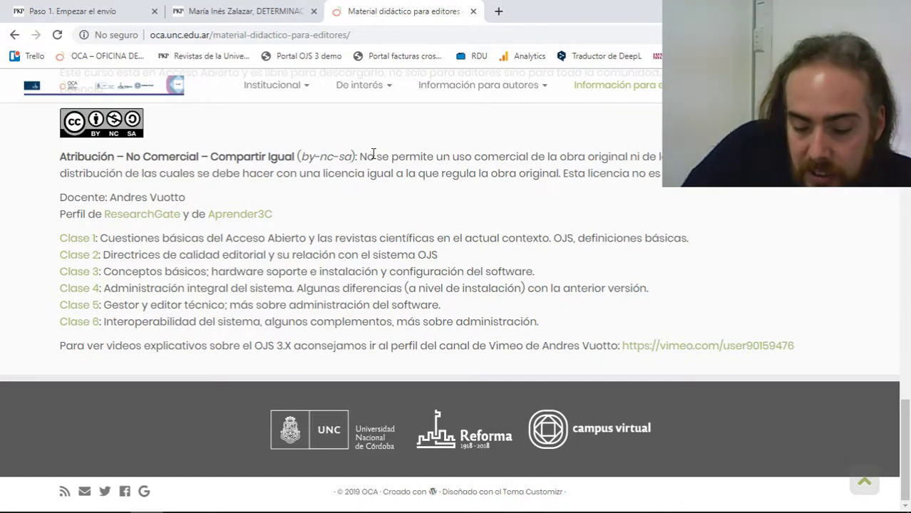
{"action": "key", "text": "ctrl+shift+Tab"}
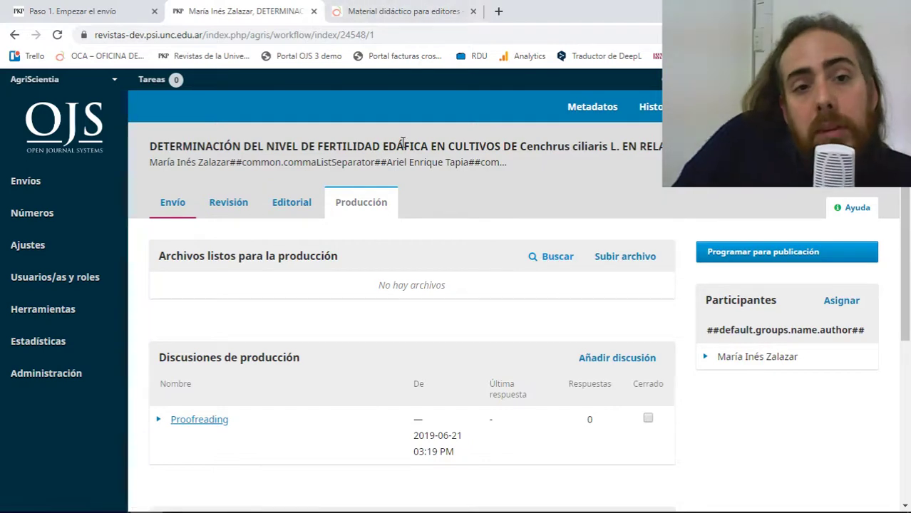
{"action": "left_click", "coordinate": [136, 11]}
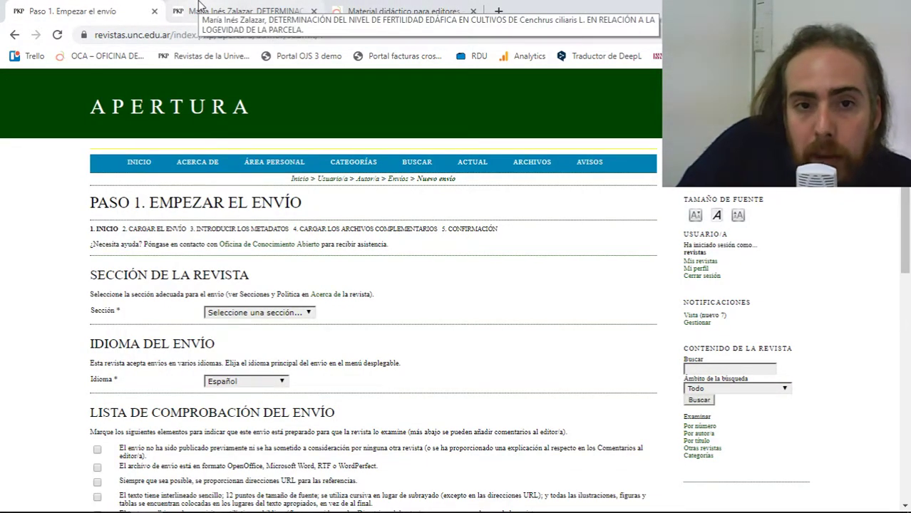
{"action": "left_click", "coordinate": [200, 5]}
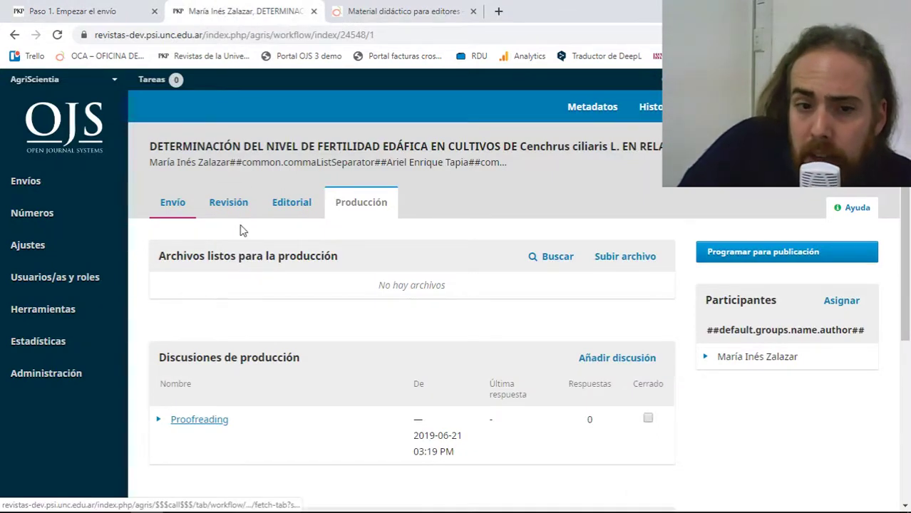
Open Envíos to list the four incomplete submissions assigned to me.
{"action": "left_click", "coordinate": [51, 187]}
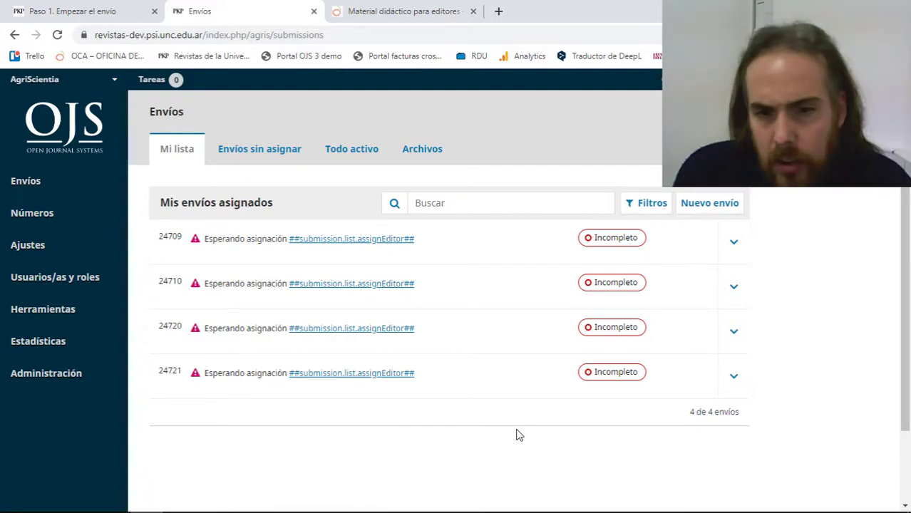
{"action": "left_click_drag", "start_coordinate": [434, 299], "coordinate": [332, 225]}
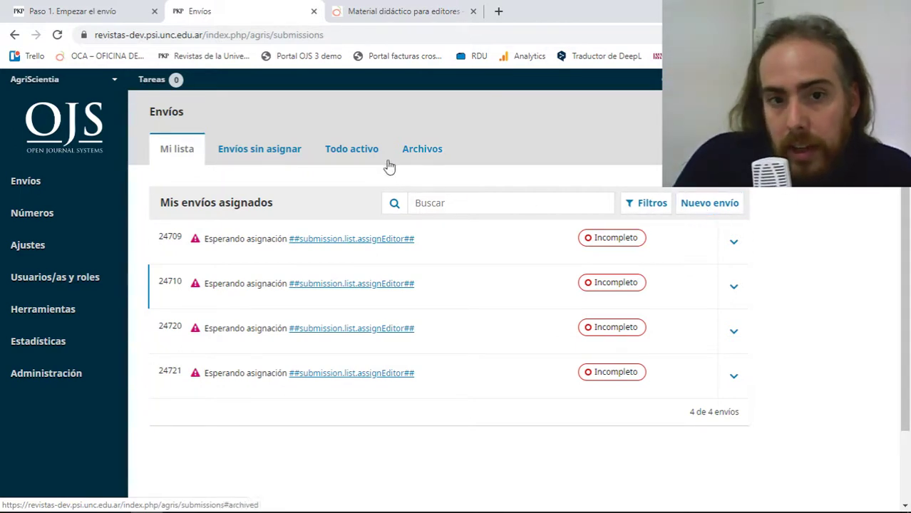
{"action": "left_click", "coordinate": [281, 155]}
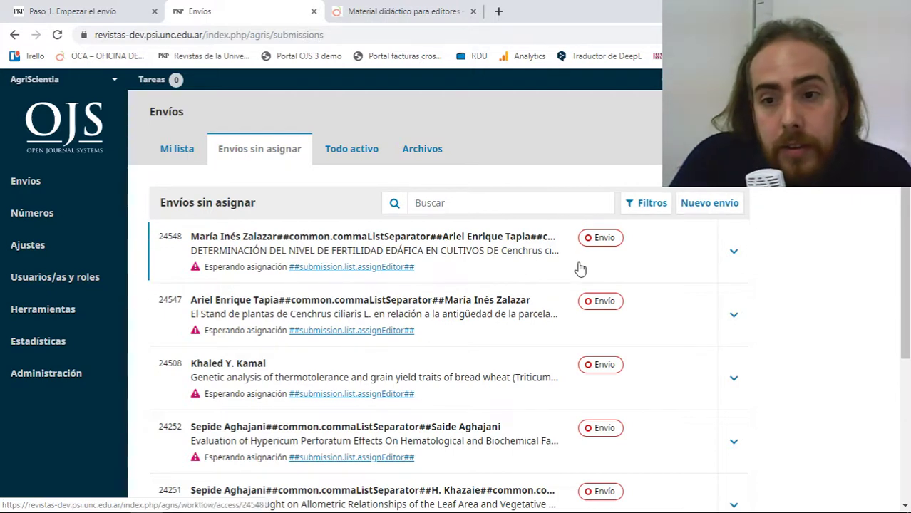
{"action": "left_click", "coordinate": [599, 239]}
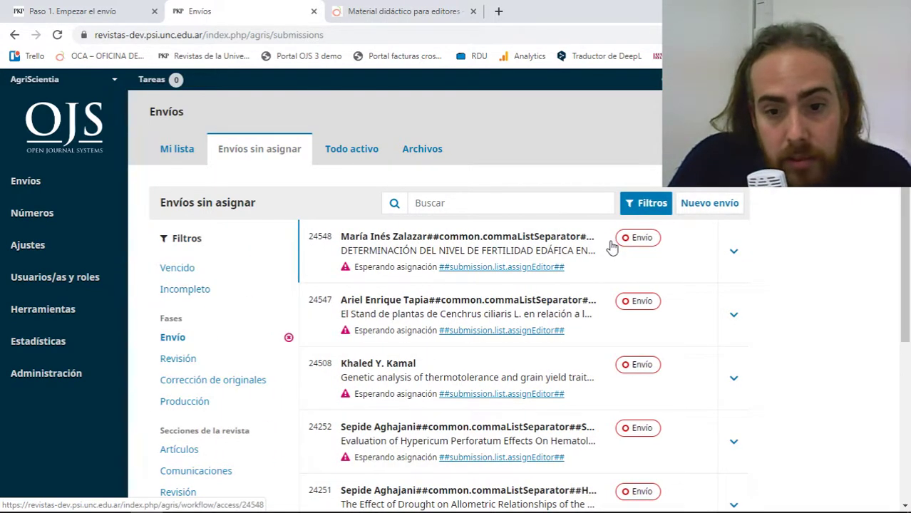
{"action": "left_click", "coordinate": [607, 244]}
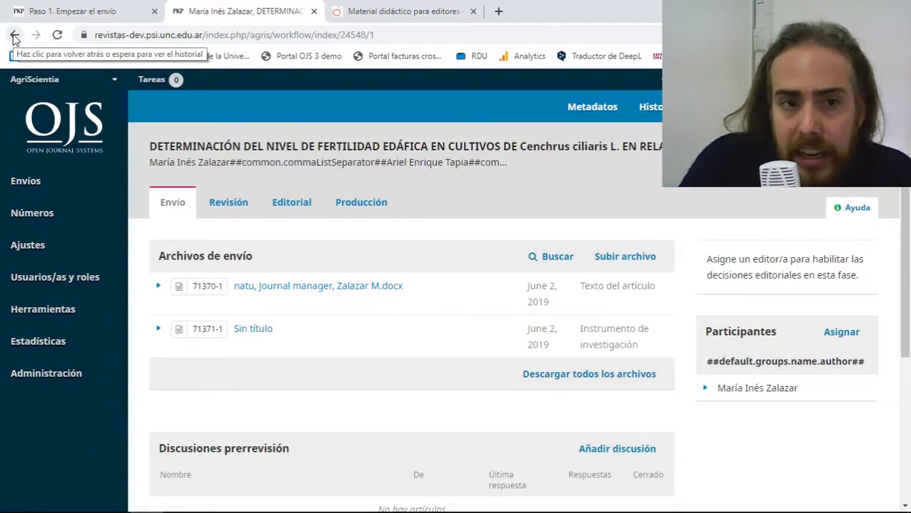
{"action": "left_click", "coordinate": [14, 35]}
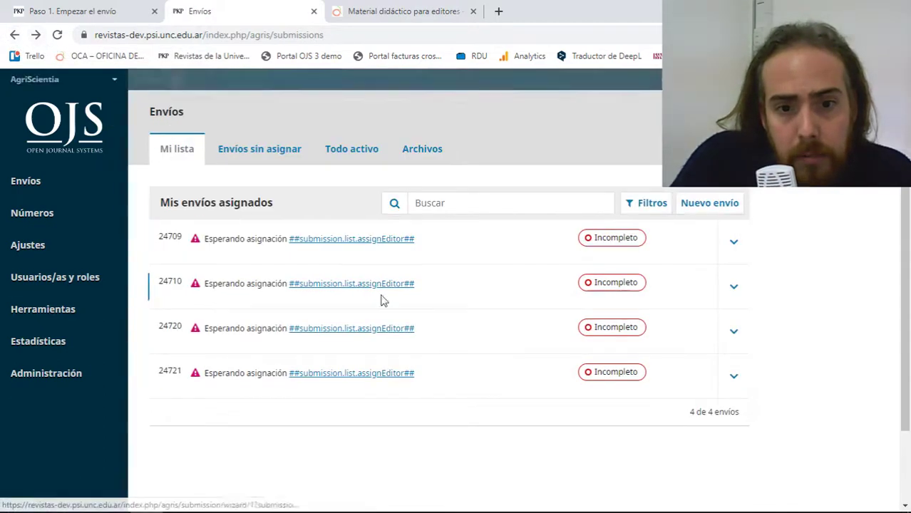
Open unassigned submission 24548 and go through its Revisión, Editorial and Producción stages.
{"action": "left_click", "coordinate": [280, 148]}
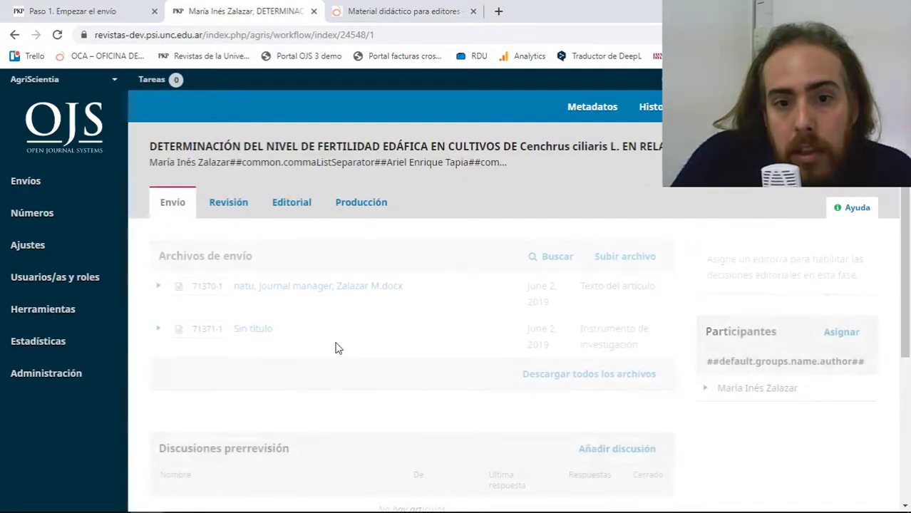
{"action": "left_click", "coordinate": [230, 206]}
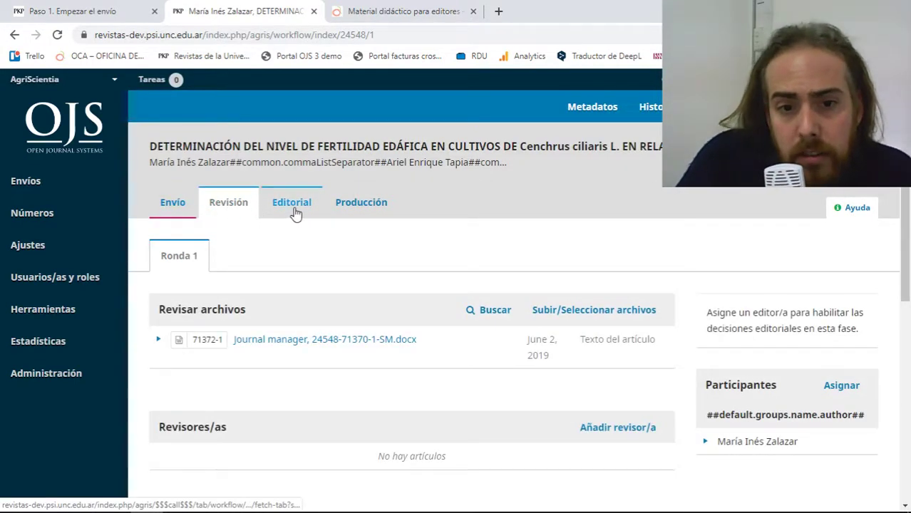
{"action": "left_click", "coordinate": [294, 210]}
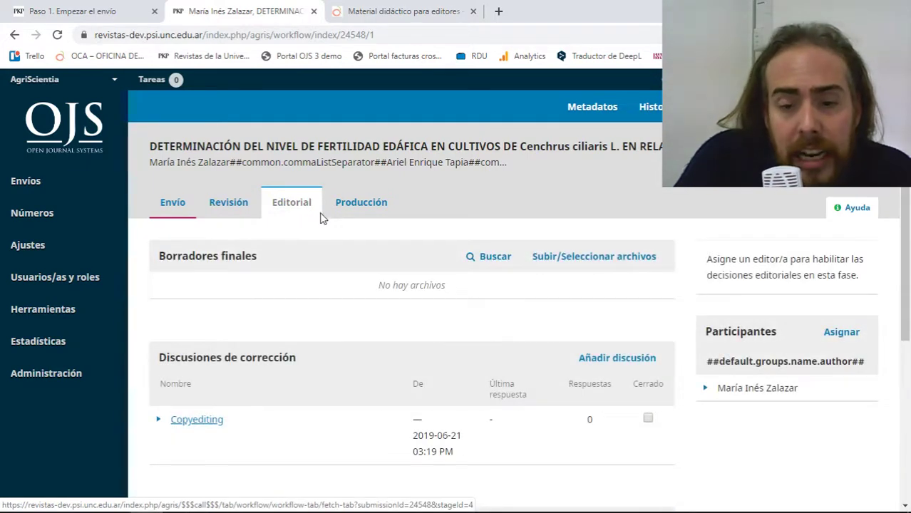
{"action": "left_click", "coordinate": [345, 208]}
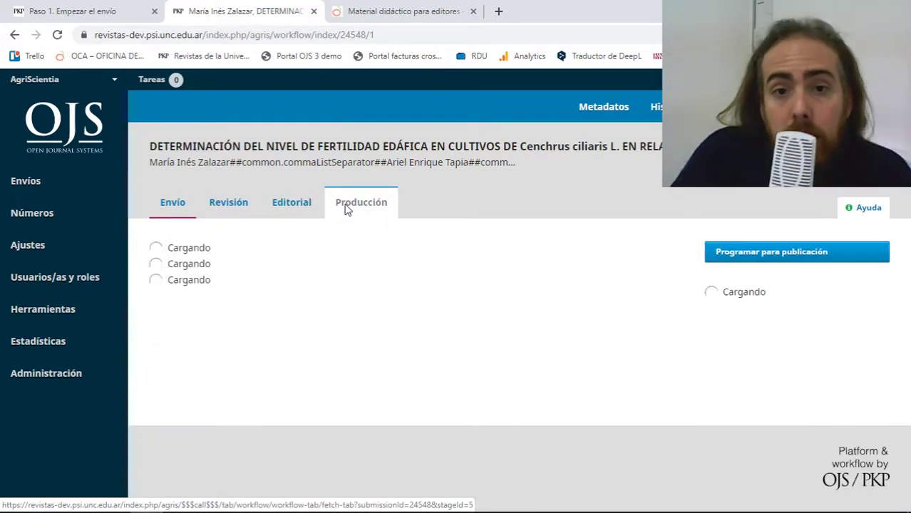
{"action": "scroll", "coordinate": [299, 249], "scroll_direction": "down", "scroll_amount": 4}
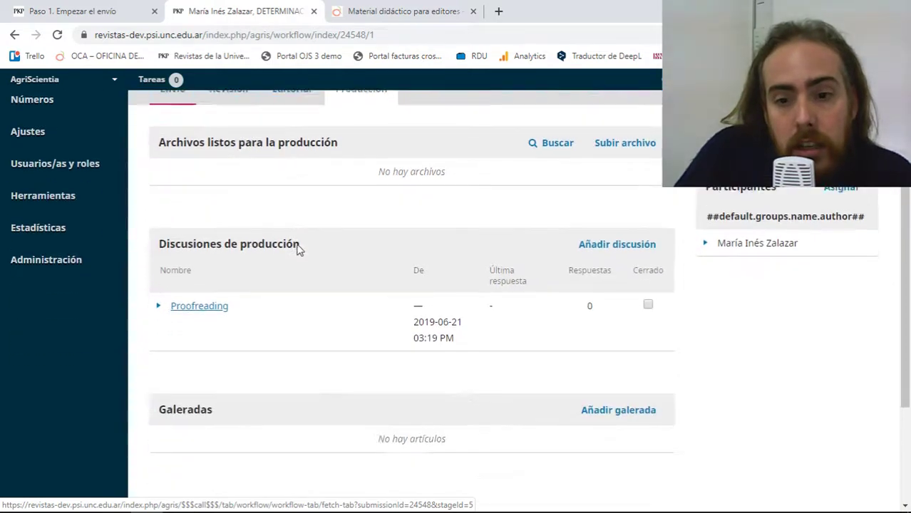
{"action": "scroll", "coordinate": [242, 279], "scroll_direction": "up", "scroll_amount": 4}
{"action": "left_click", "coordinate": [192, 211]}
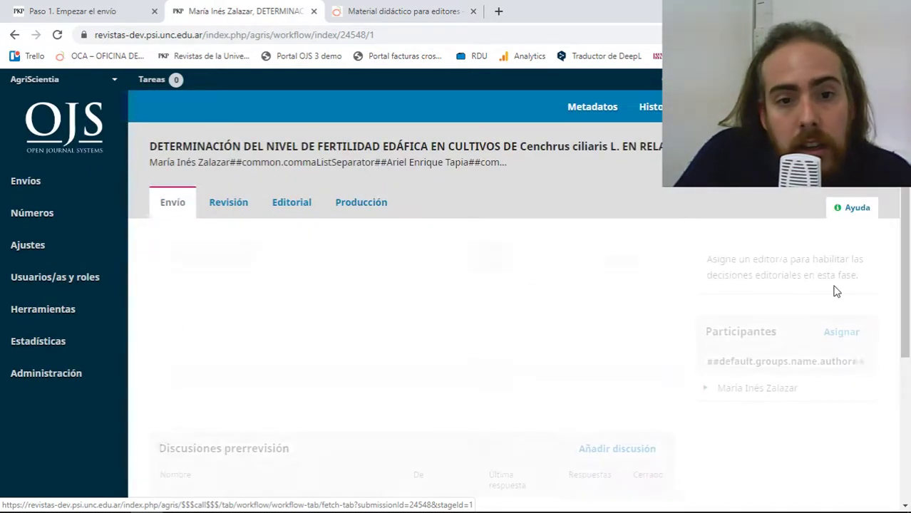
{"action": "scroll", "coordinate": [632, 328], "scroll_direction": "down", "scroll_amount": 2}
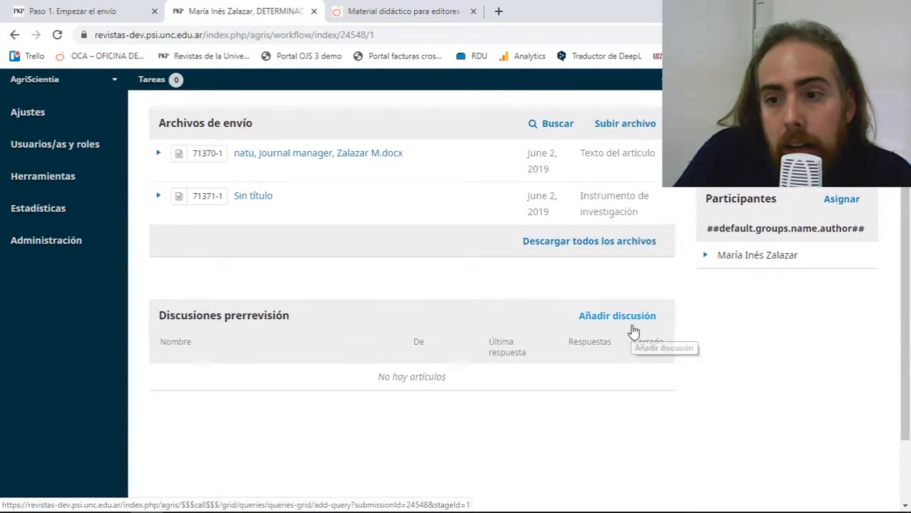
{"action": "scroll", "coordinate": [635, 336], "scroll_direction": "up", "scroll_amount": 1}
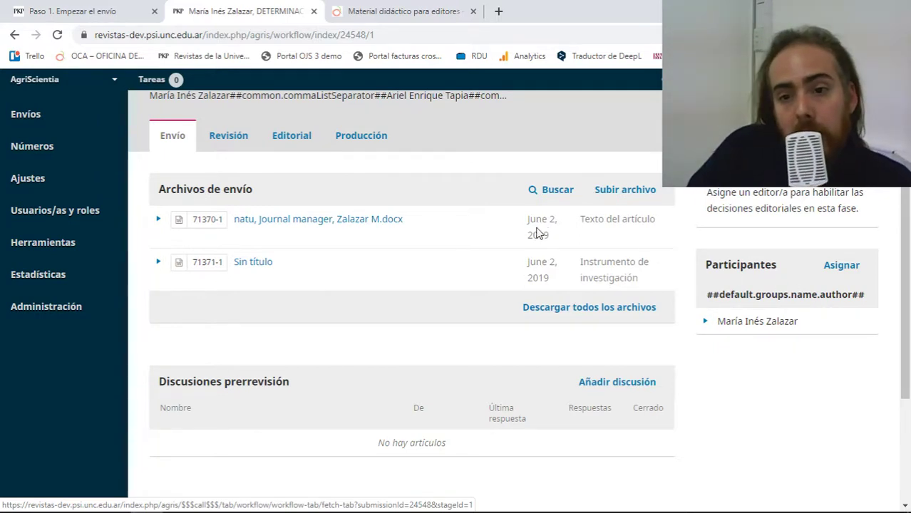
Recheck the Revisión stage, then return to the Envío stage with its two files.
{"action": "left_click", "coordinate": [224, 147]}
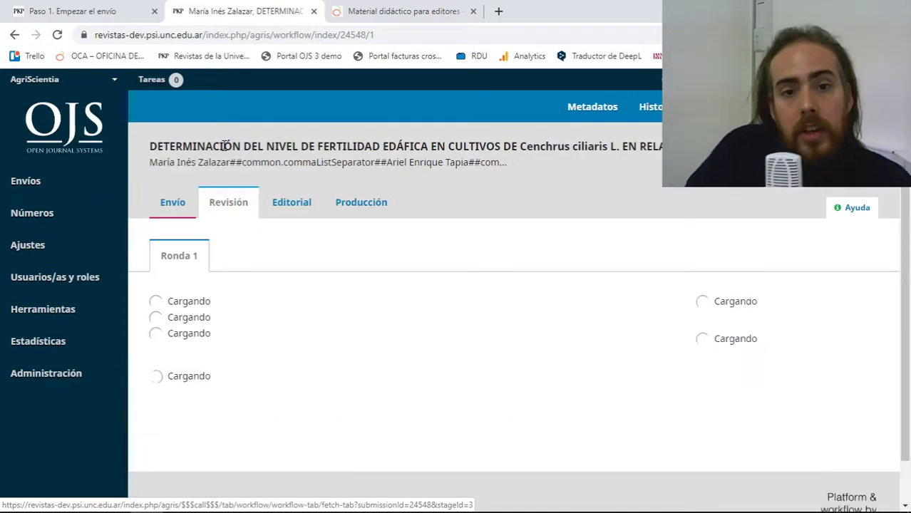
{"action": "scroll", "coordinate": [376, 232], "scroll_direction": "down", "scroll_amount": 1}
{"action": "scroll", "coordinate": [375, 235], "scroll_direction": "down", "scroll_amount": 1}
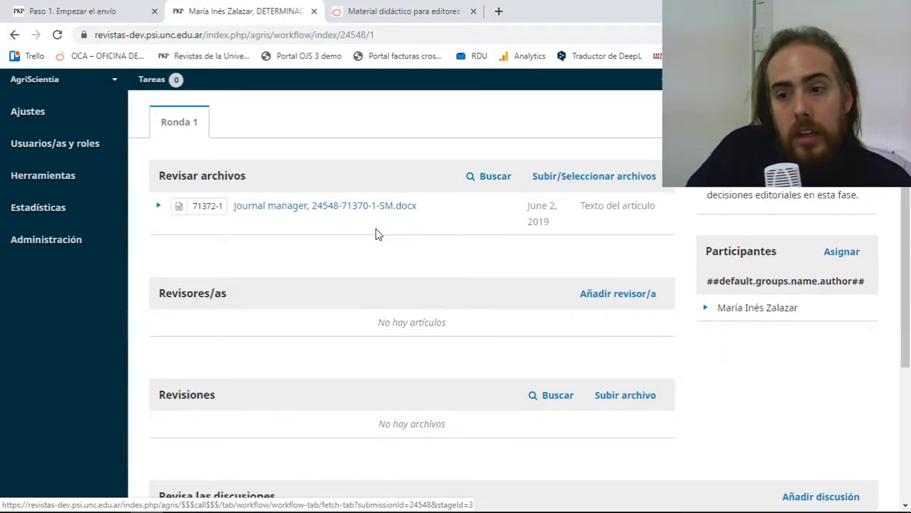
{"action": "scroll", "coordinate": [214, 214], "scroll_direction": "up", "scroll_amount": 2}
{"action": "left_click", "coordinate": [173, 202]}
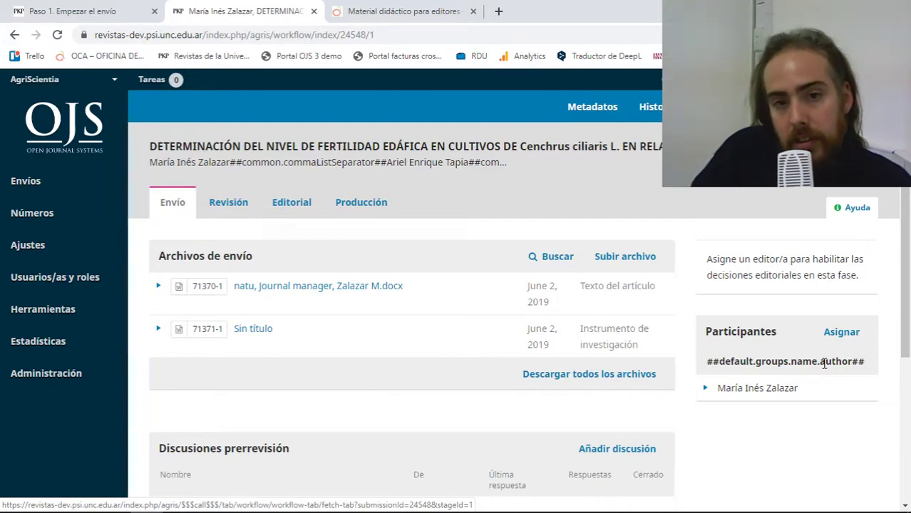
{"action": "scroll", "coordinate": [590, 223], "scroll_direction": "down", "scroll_amount": 3}
{"action": "scroll", "coordinate": [590, 224], "scroll_direction": "up", "scroll_amount": 3}
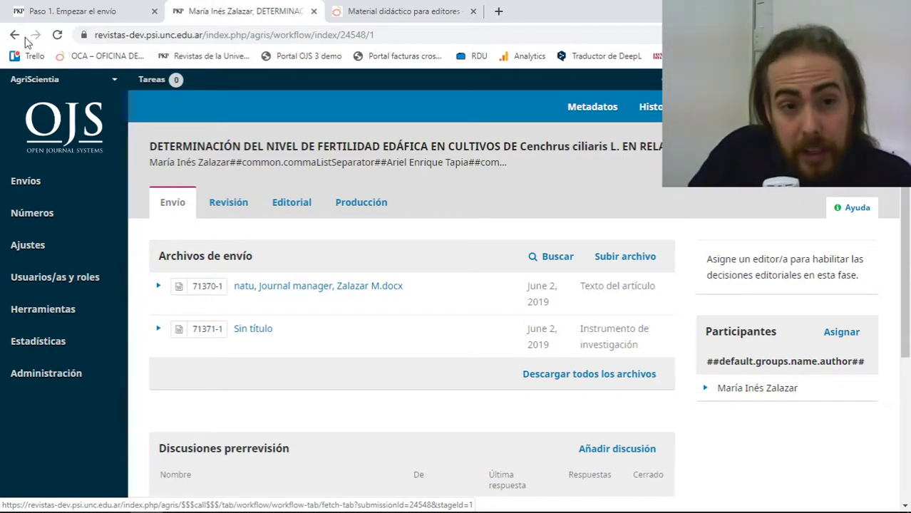
Switch to the Apertura journal, open Usuarios/as, and expand the third user's row.
{"action": "left_click", "coordinate": [30, 77]}
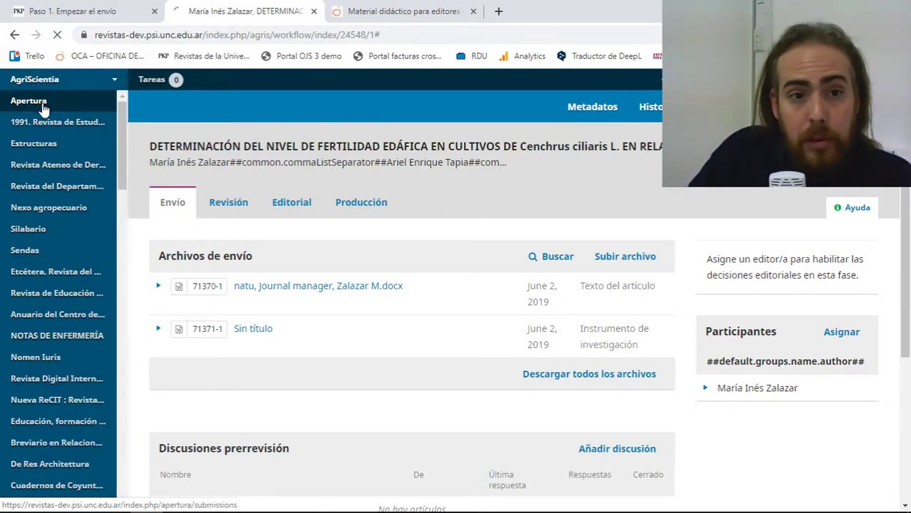
{"action": "left_click", "coordinate": [30, 102]}
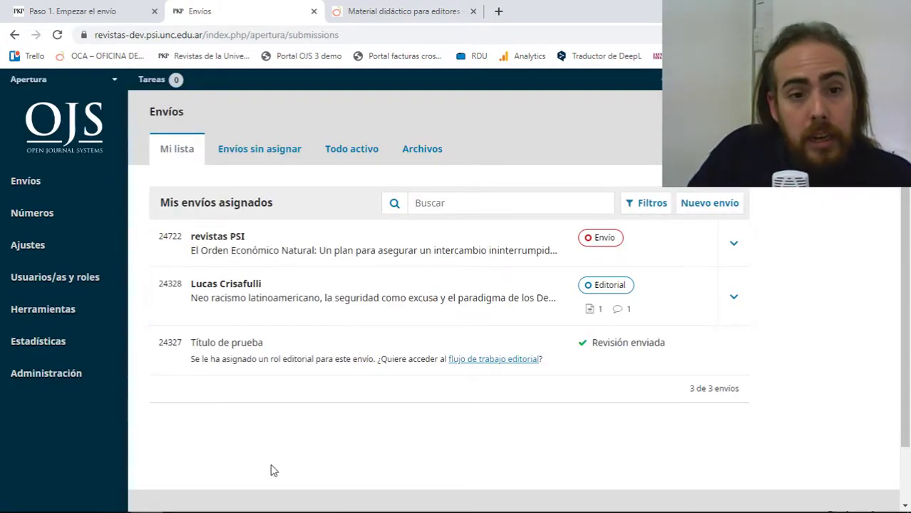
{"action": "mouse_move", "coordinate": [93, 285]}
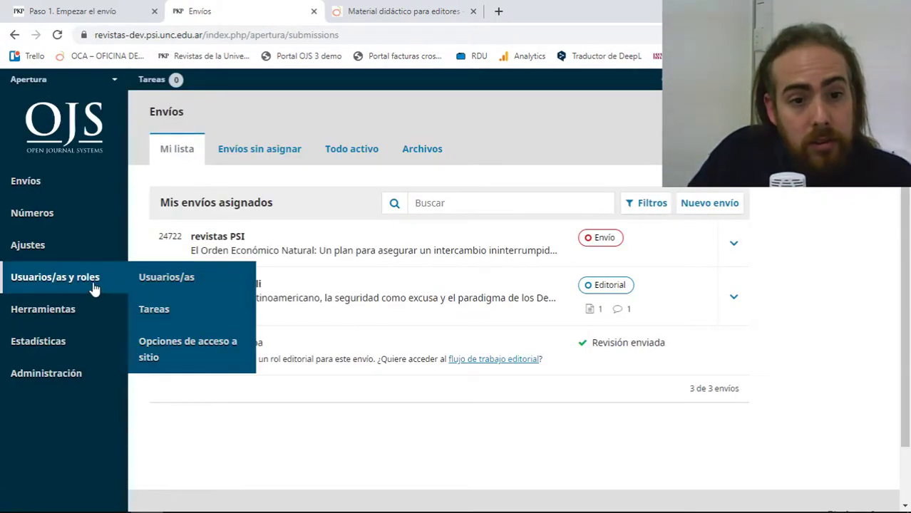
{"action": "left_click", "coordinate": [158, 285]}
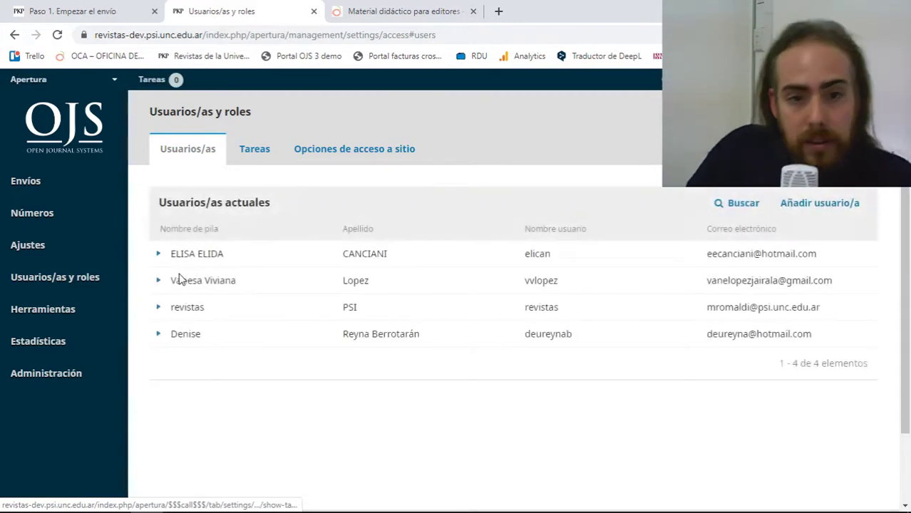
{"action": "left_click", "coordinate": [163, 314]}
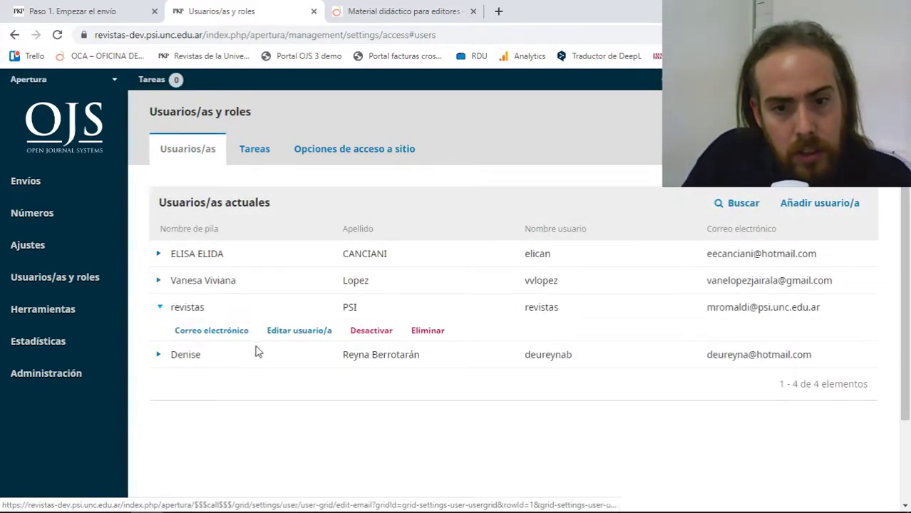
Untick the third user's author and externalReviewer roles and save with Aceptar.
{"action": "left_click", "coordinate": [284, 338]}
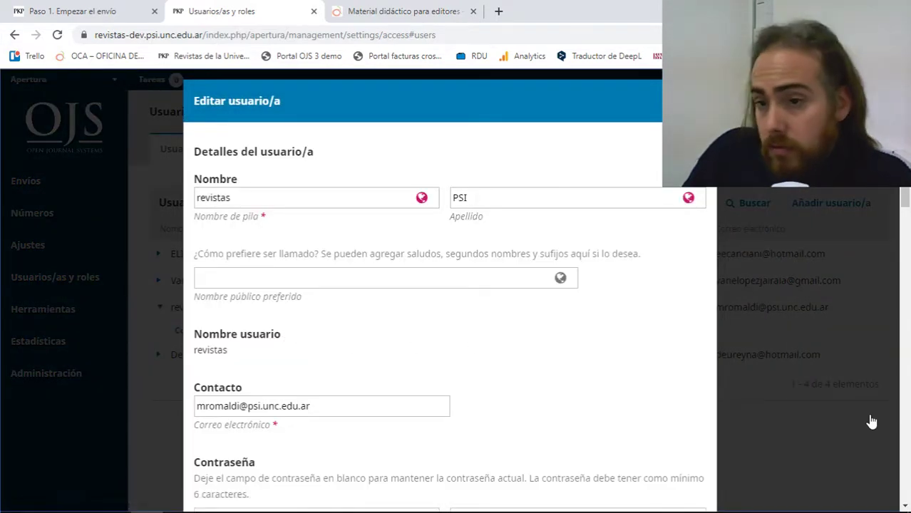
{"action": "scroll", "coordinate": [631, 387], "scroll_direction": "down", "scroll_amount": 10}
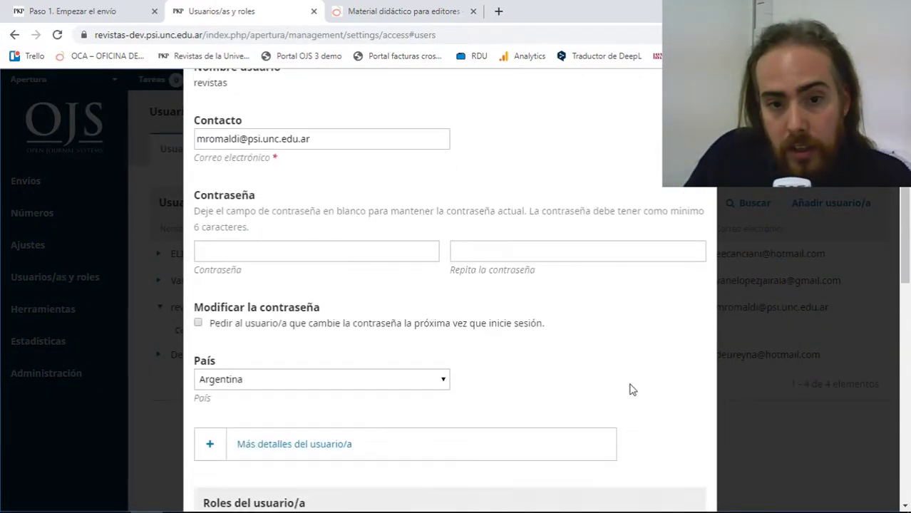
{"action": "scroll", "coordinate": [631, 384], "scroll_direction": "up", "scroll_amount": 4}
{"action": "scroll", "coordinate": [408, 296], "scroll_direction": "down", "scroll_amount": 4}
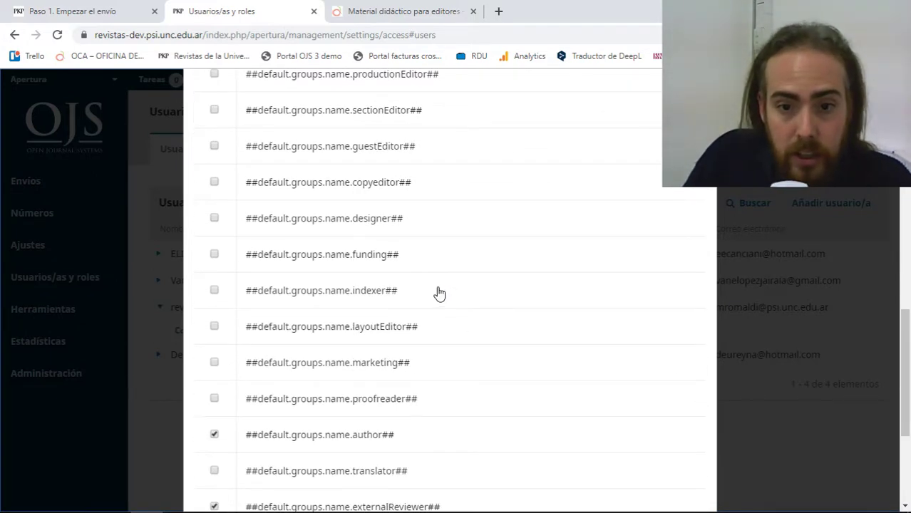
{"action": "scroll", "coordinate": [440, 294], "scroll_direction": "down", "scroll_amount": 1}
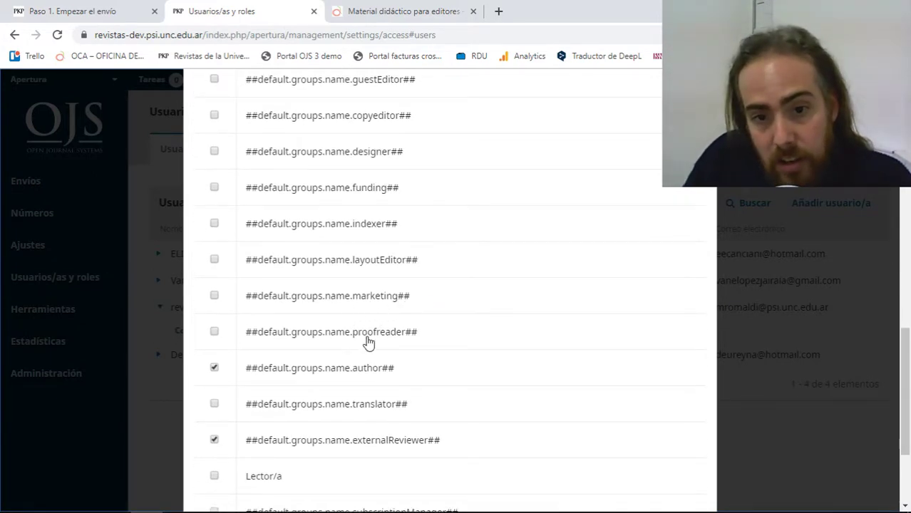
{"action": "left_click", "coordinate": [214, 368]}
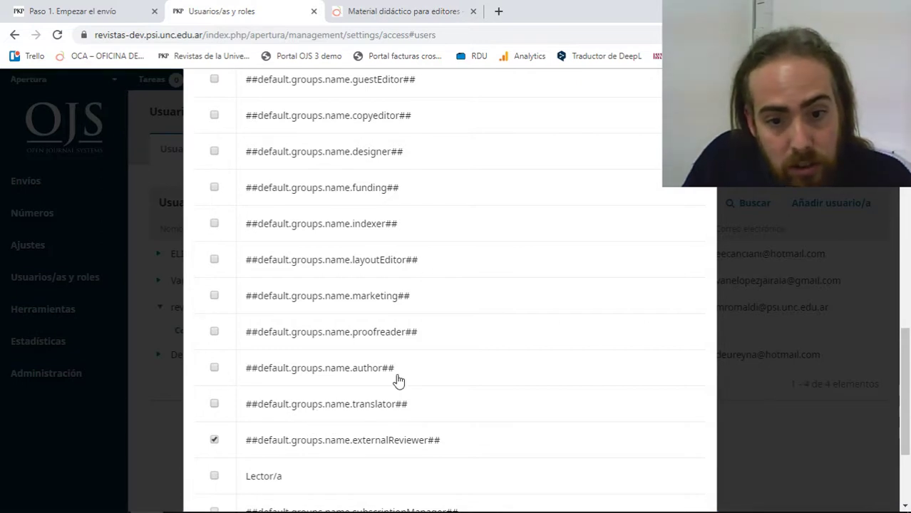
{"action": "left_click", "coordinate": [215, 440]}
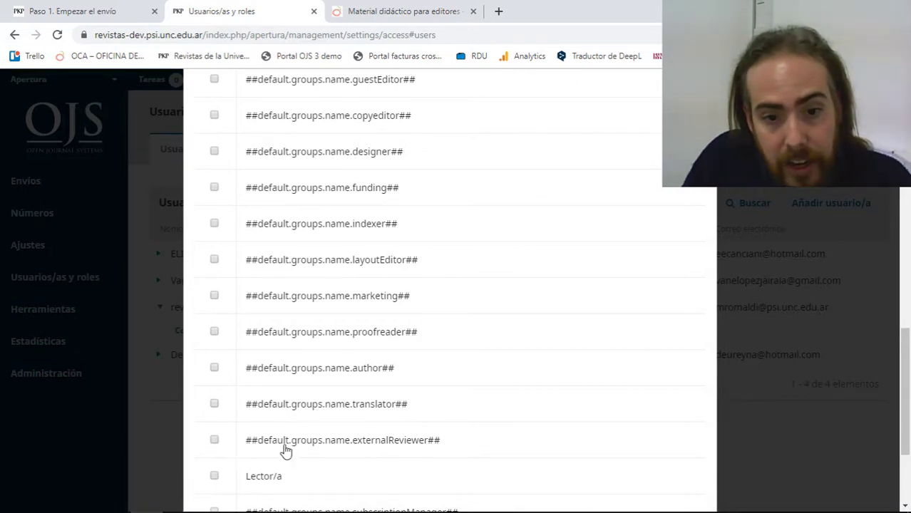
{"action": "scroll", "coordinate": [285, 449], "scroll_direction": "down", "scroll_amount": 2}
{"action": "scroll", "coordinate": [264, 310], "scroll_direction": "up", "scroll_amount": 8}
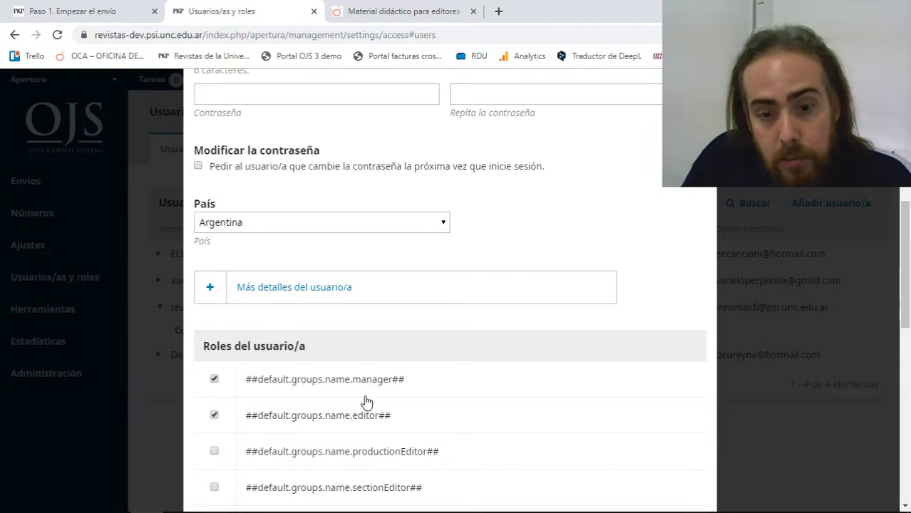
{"action": "scroll", "coordinate": [352, 431], "scroll_direction": "down", "scroll_amount": 5}
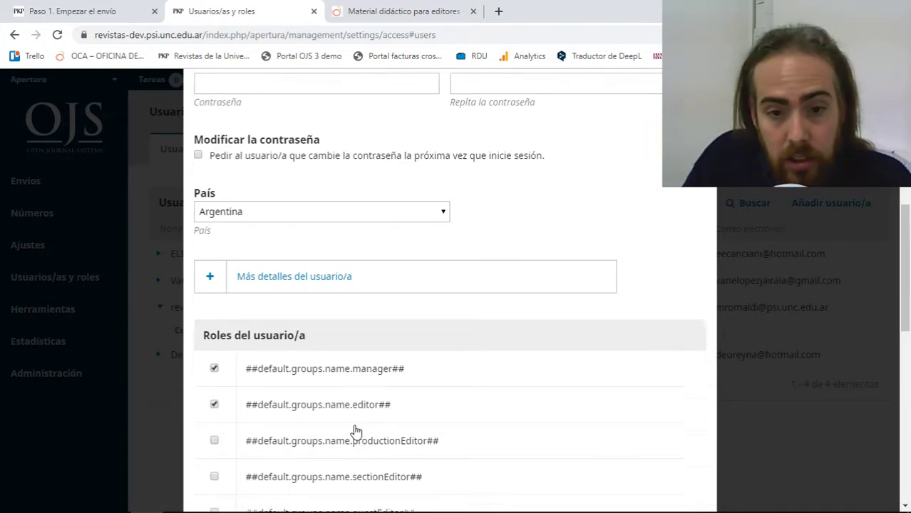
{"action": "left_click", "coordinate": [223, 480]}
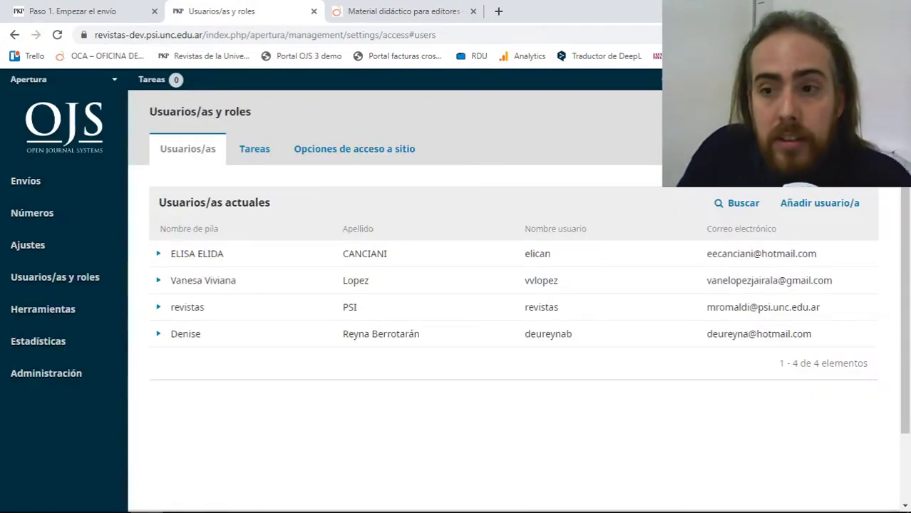
{"action": "left_click", "coordinate": [71, 194]}
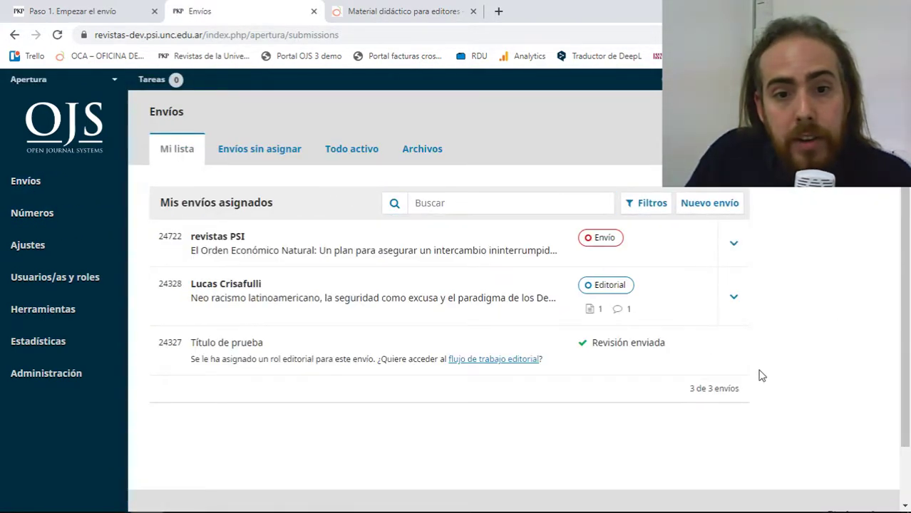
{"action": "left_click", "coordinate": [432, 246]}
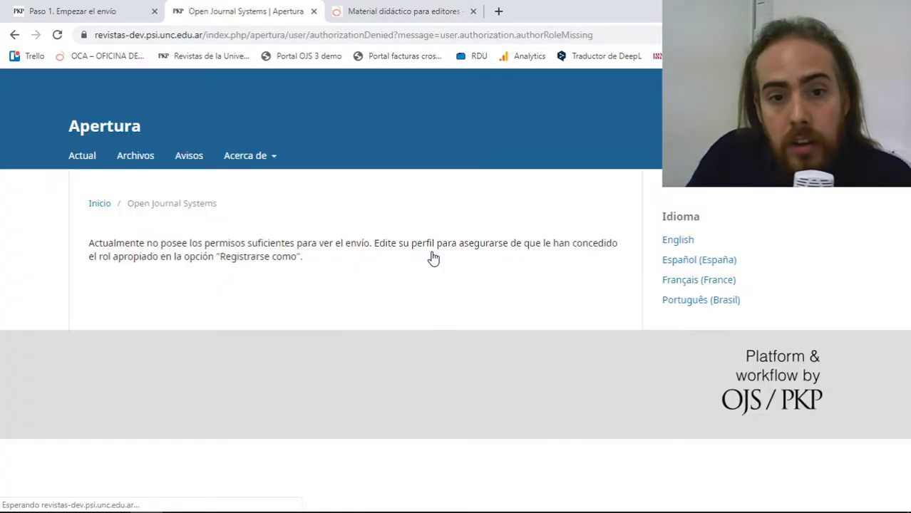
{"action": "left_click", "coordinate": [14, 36]}
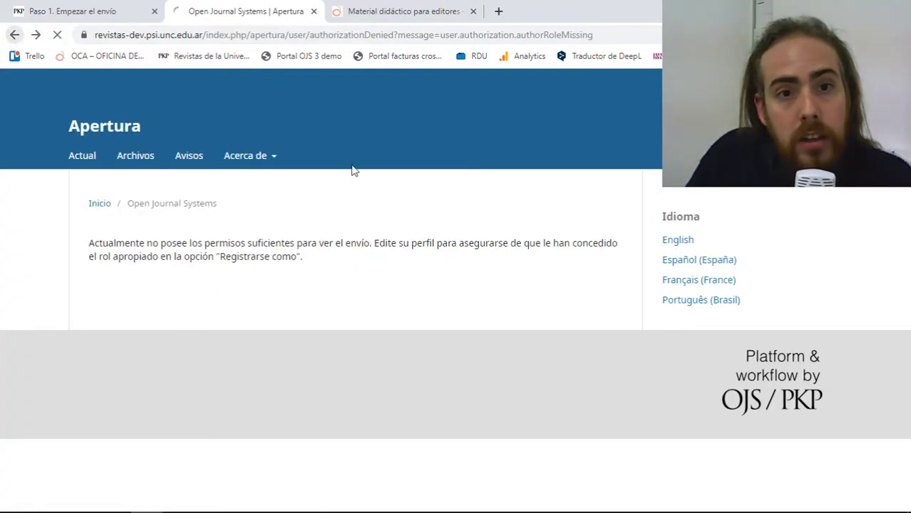
{"action": "left_click", "coordinate": [281, 162]}
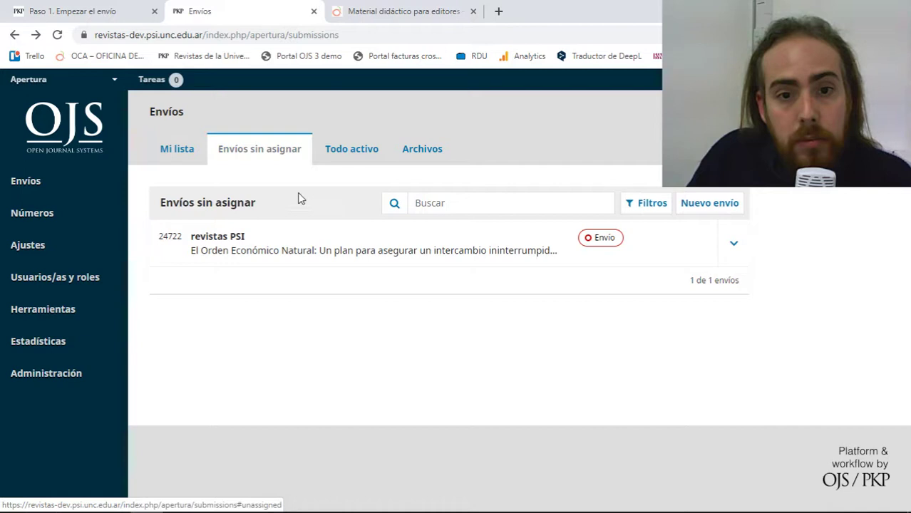
{"action": "left_click", "coordinate": [256, 258]}
{"action": "left_click", "coordinate": [14, 35]}
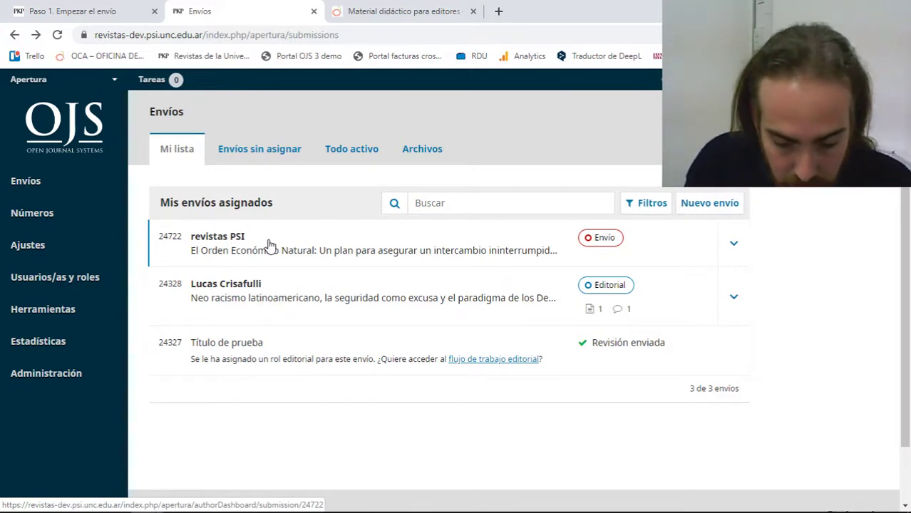
{"action": "mouse_move", "coordinate": [84, 289]}
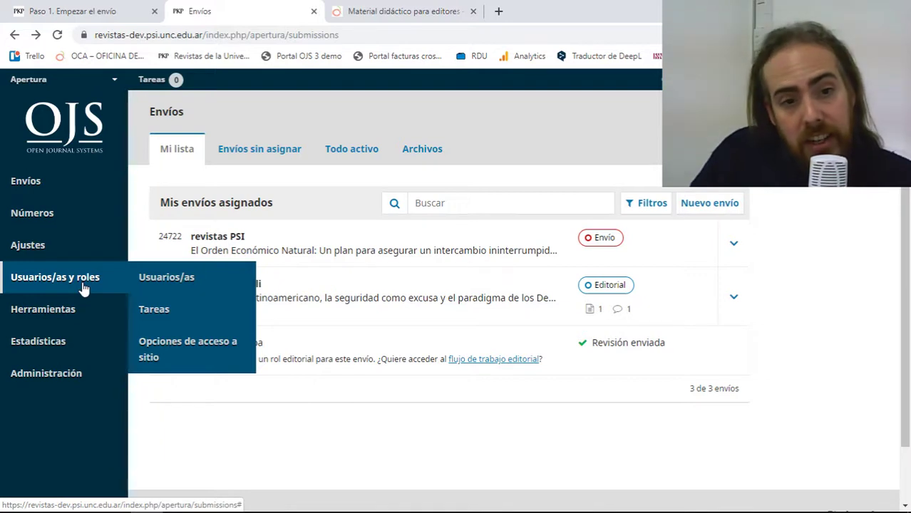
{"action": "left_click", "coordinate": [153, 279]}
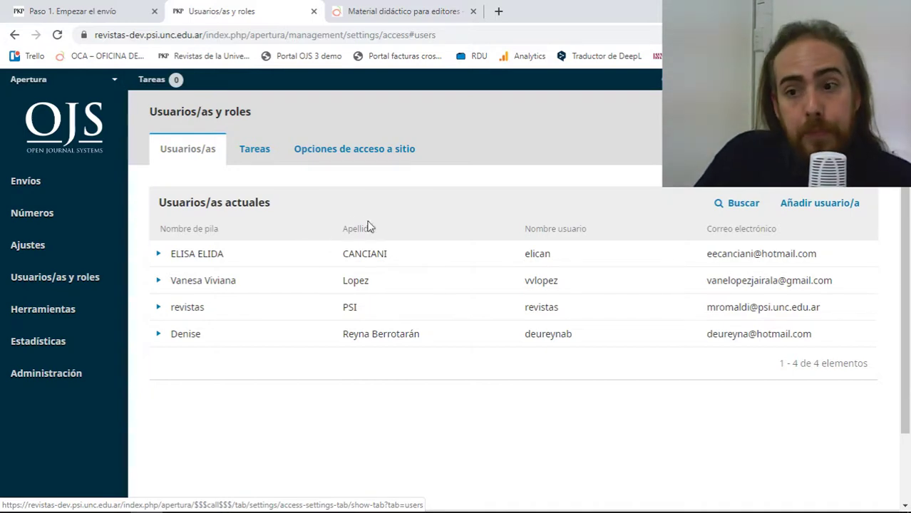
Start a new user with given name Autor and surname Prueba.
{"action": "left_click", "coordinate": [806, 206]}
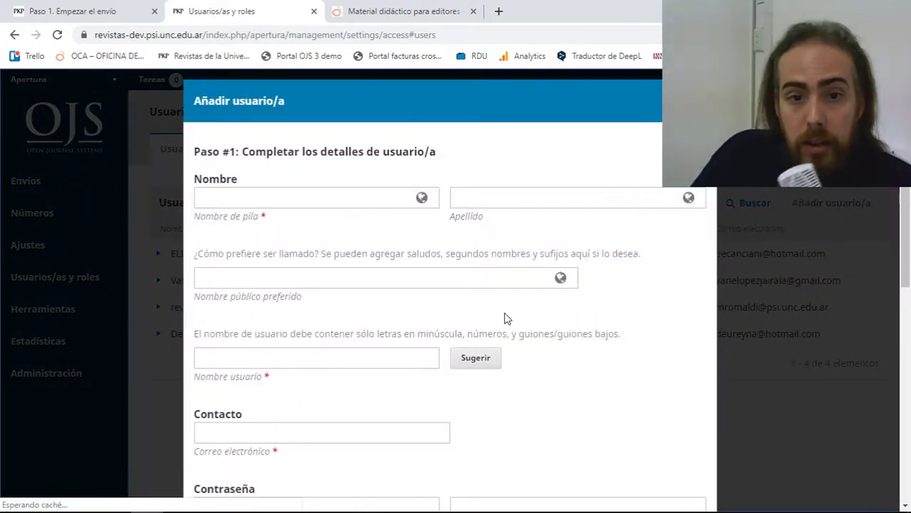
{"action": "left_click", "coordinate": [350, 203]}
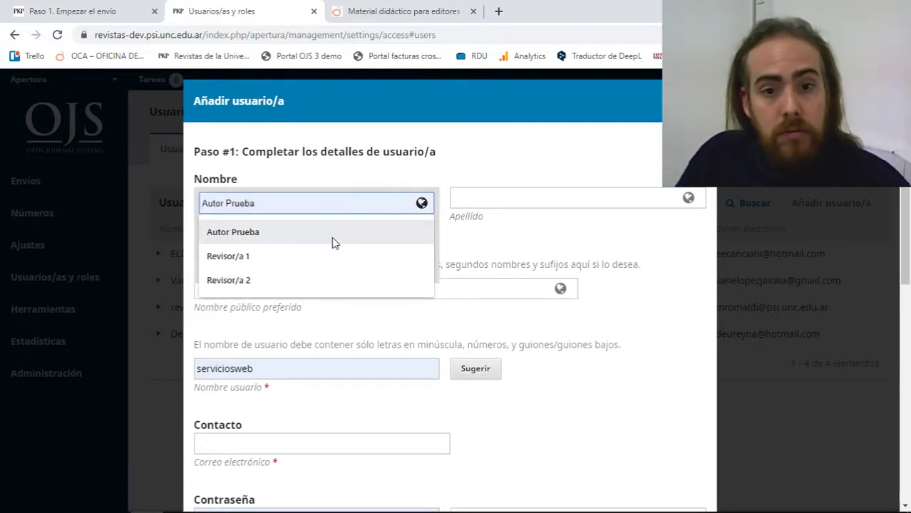
{"action": "left_click", "coordinate": [332, 234]}
{"action": "left_click", "coordinate": [482, 235]}
{"action": "left_click", "coordinate": [502, 202]}
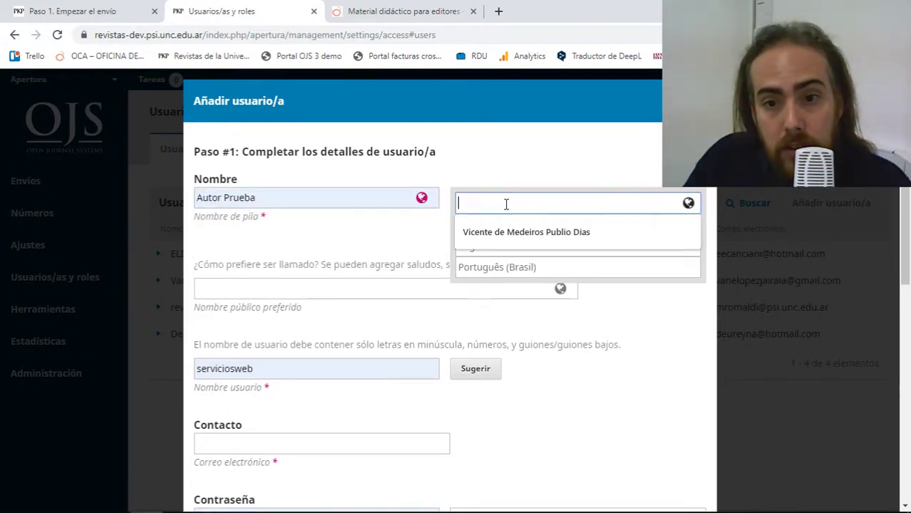
{"action": "left_click", "coordinate": [264, 197]}
{"action": "double_click", "coordinate": [247, 198]}
{"action": "key", "text": "ctrl+c"}
{"action": "right_click", "coordinate": [246, 199]}
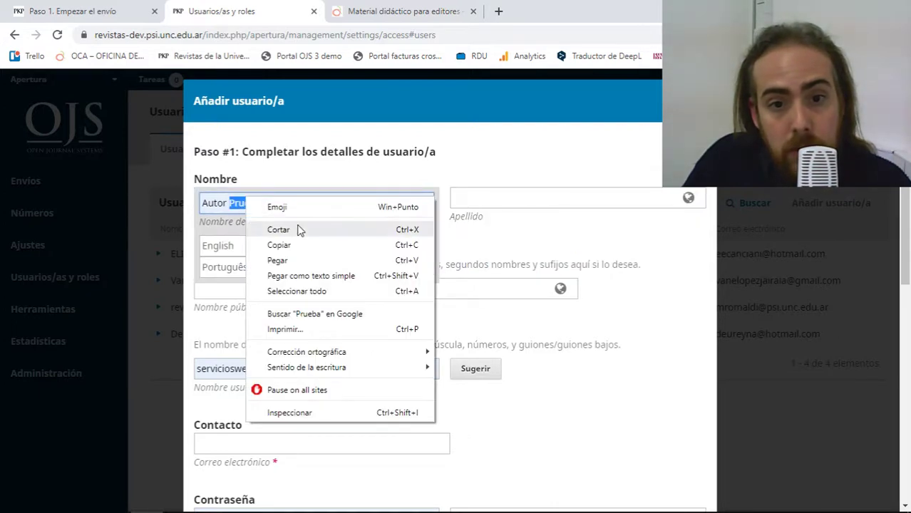
{"action": "left_click", "coordinate": [274, 228]}
{"action": "right_click", "coordinate": [459, 196]}
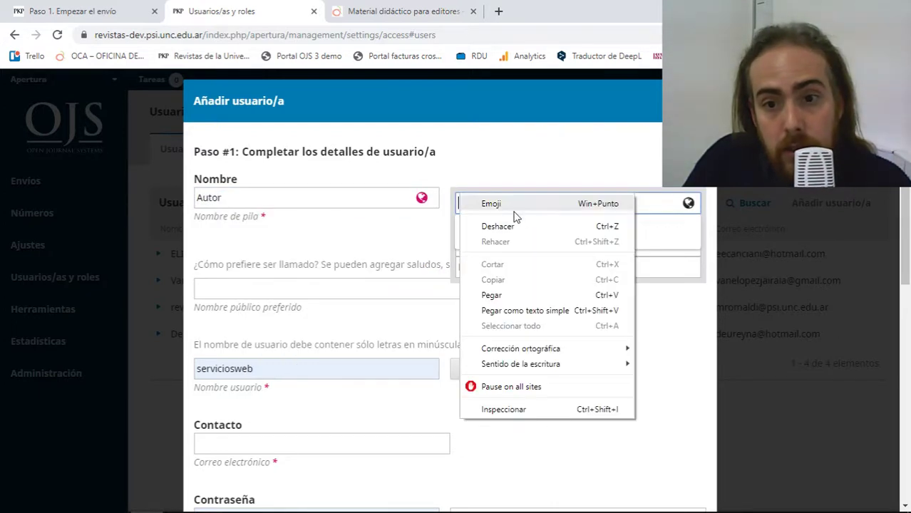
{"action": "left_click", "coordinate": [491, 295]}
Move down the form and select the whole suggested username.
{"action": "left_click", "coordinate": [257, 292]}
{"action": "scroll", "coordinate": [310, 226], "scroll_direction": "down", "scroll_amount": 2}
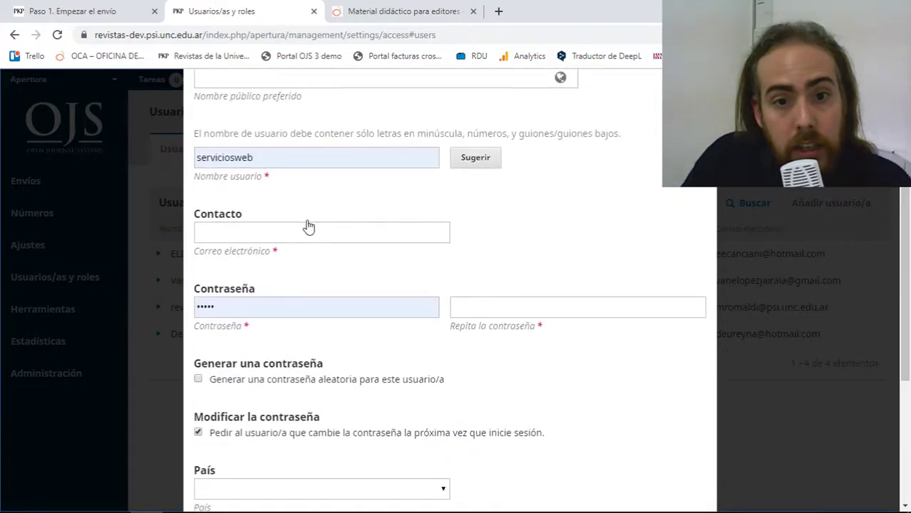
{"action": "scroll", "coordinate": [300, 261], "scroll_direction": "up", "scroll_amount": 1}
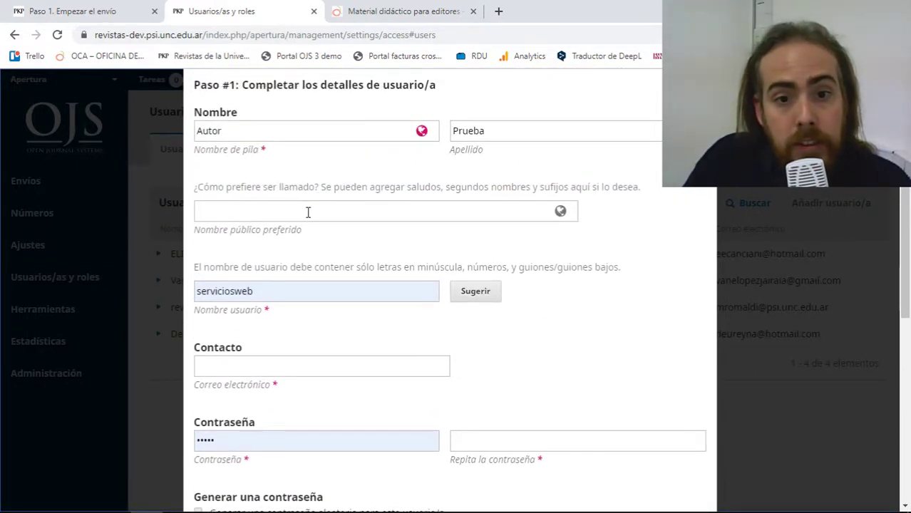
{"action": "scroll", "coordinate": [308, 212], "scroll_direction": "down", "scroll_amount": 2}
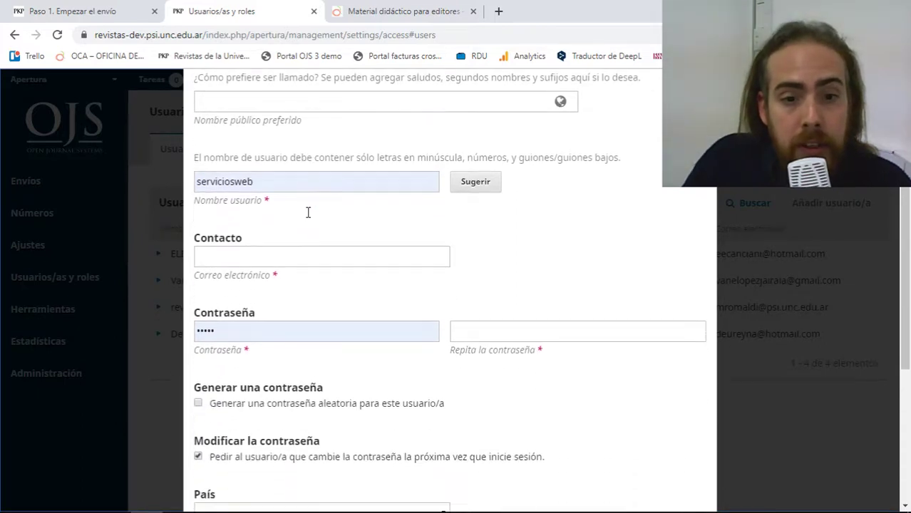
{"action": "left_click", "coordinate": [270, 157]}
{"action": "left_click", "coordinate": [263, 176]}
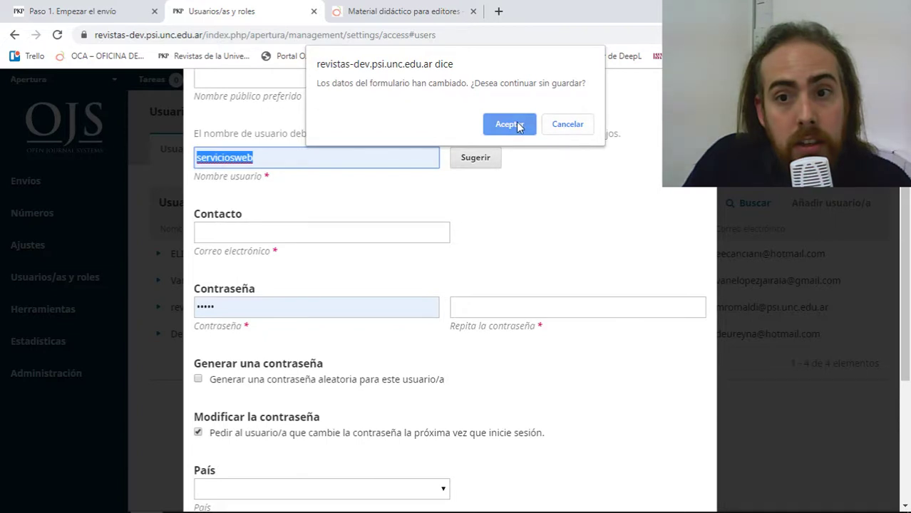
Dismiss the warning, accept the suggested username and enter the account password.
{"action": "left_click", "coordinate": [557, 127]}
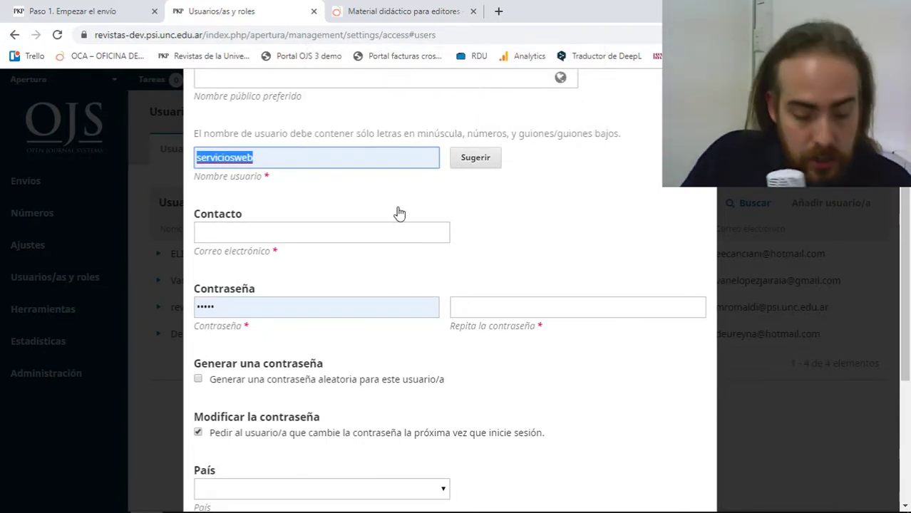
{"action": "type", "text": "au"}
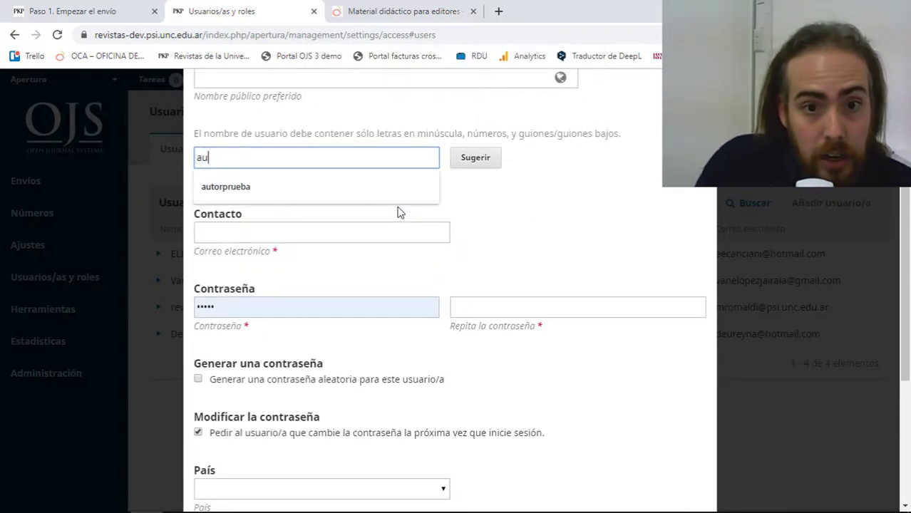
{"action": "left_click", "coordinate": [392, 201]}
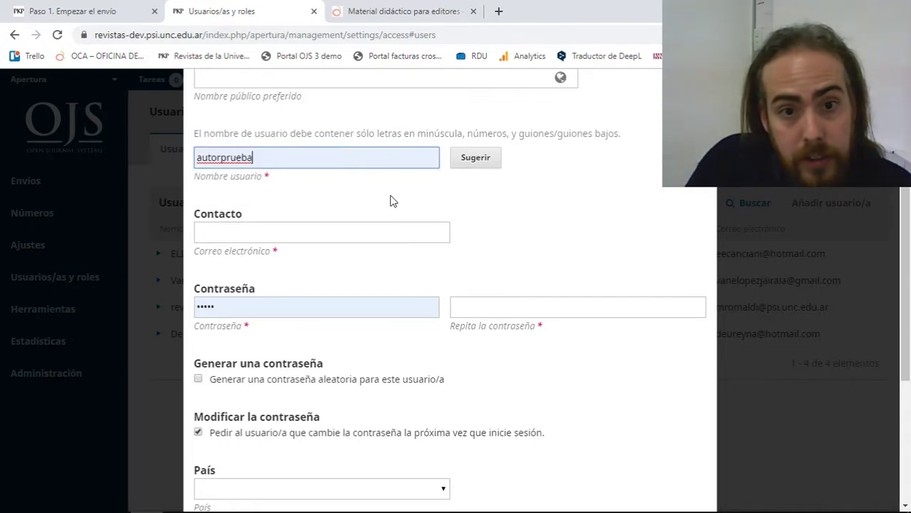
{"action": "left_click", "coordinate": [305, 307]}
{"action": "left_click", "coordinate": [499, 269]}
{"action": "scroll", "coordinate": [499, 269], "scroll_direction": "down", "scroll_amount": 1}
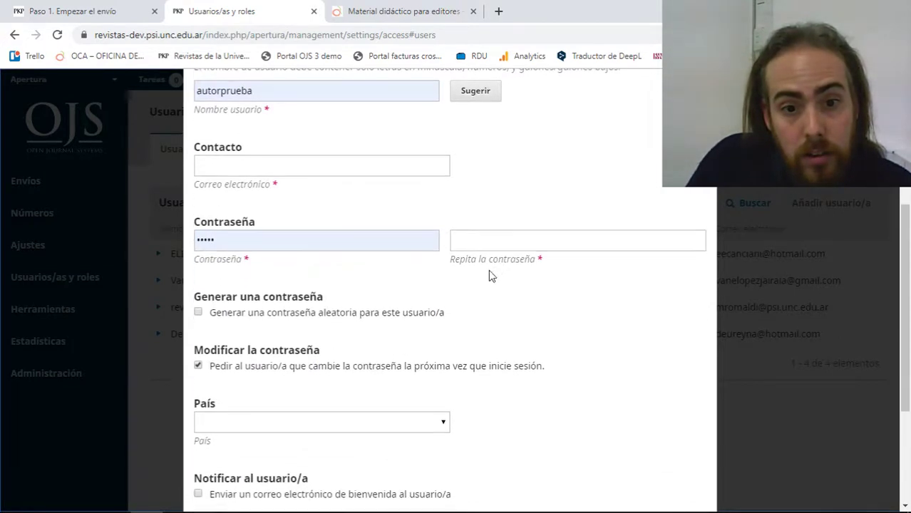
{"action": "left_click", "coordinate": [264, 318]}
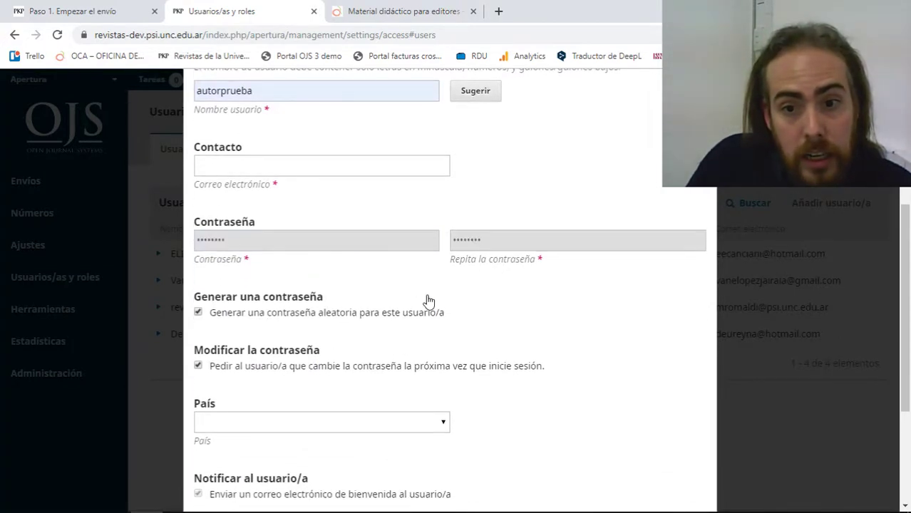
{"action": "left_click", "coordinate": [301, 316]}
{"action": "left_click", "coordinate": [298, 242]}
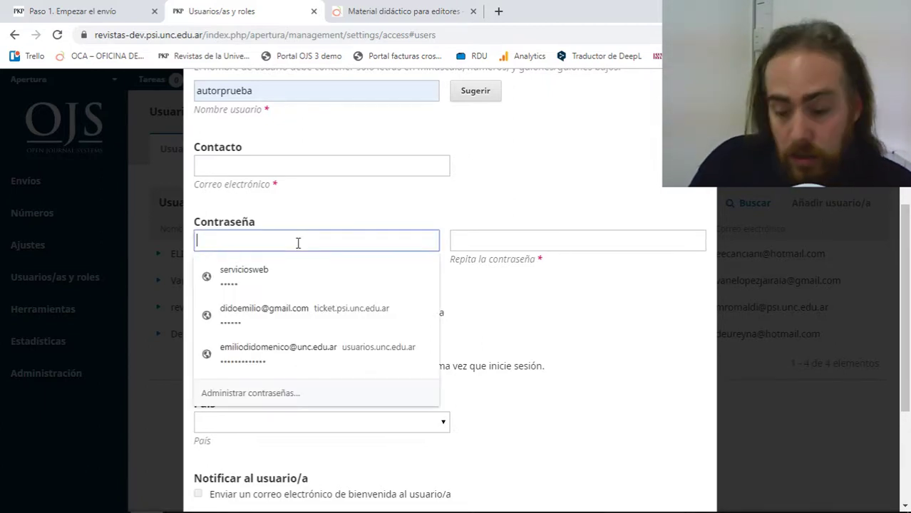
{"action": "type", "text": "au"}
{"action": "left_click", "coordinate": [453, 244]}
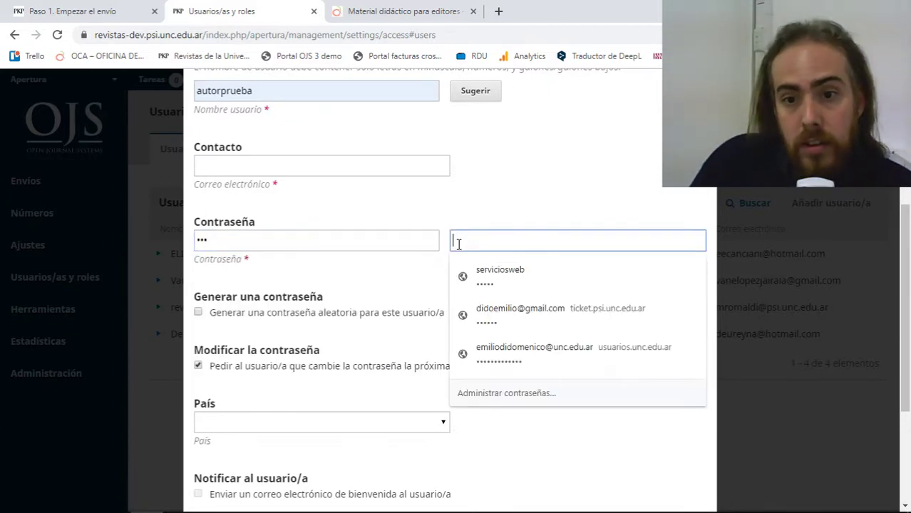
Set the new user's country to Argentina.
{"action": "scroll", "coordinate": [458, 242], "scroll_direction": "down", "scroll_amount": 2}
{"action": "left_click", "coordinate": [405, 287]}
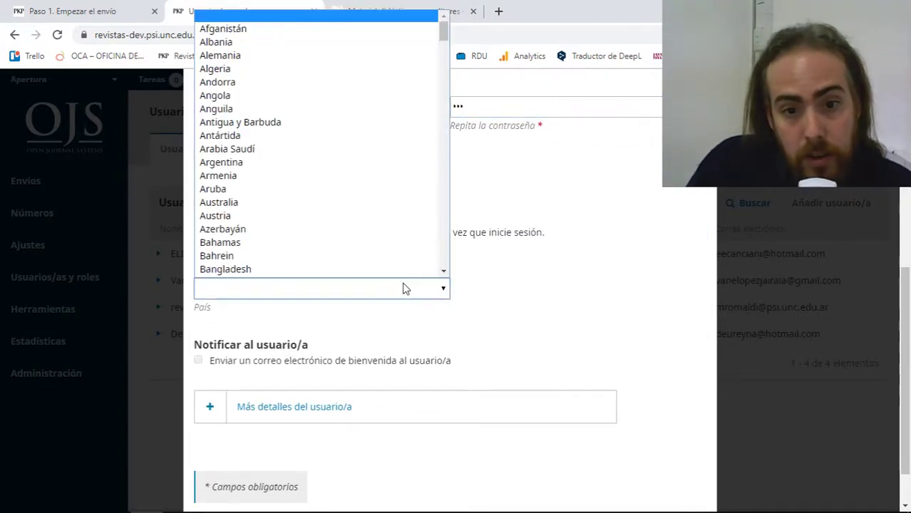
{"action": "left_click", "coordinate": [330, 161]}
{"action": "scroll", "coordinate": [507, 279], "scroll_direction": "down", "scroll_amount": 1}
{"action": "scroll", "coordinate": [507, 278], "scroll_direction": "up", "scroll_amount": 3}
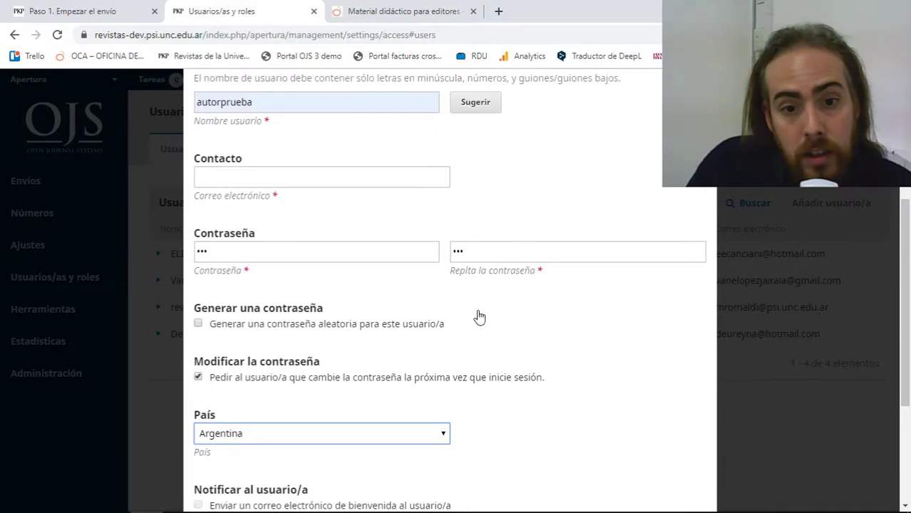
{"action": "scroll", "coordinate": [480, 315], "scroll_direction": "up", "scroll_amount": 2}
Fill in the user's e-mail address from the suggestion and submit the details.
{"action": "left_click", "coordinate": [385, 310]}
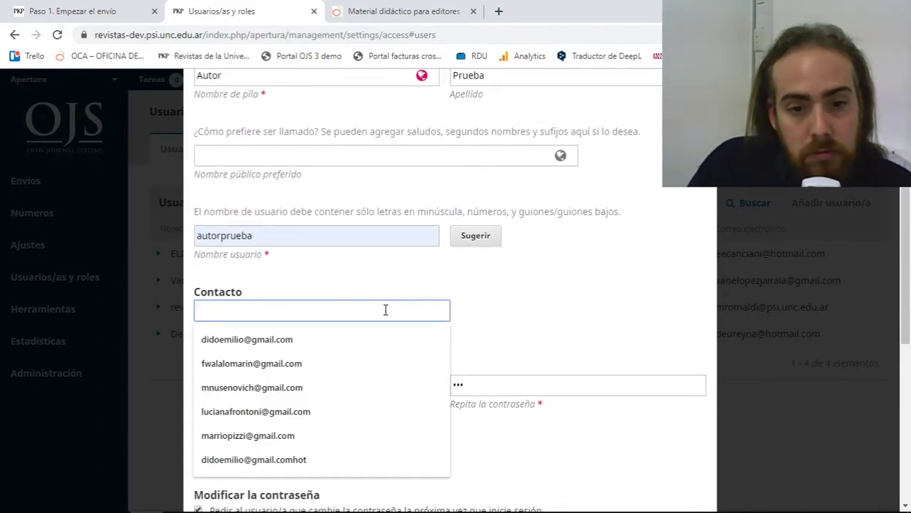
{"action": "type", "text": "h"}
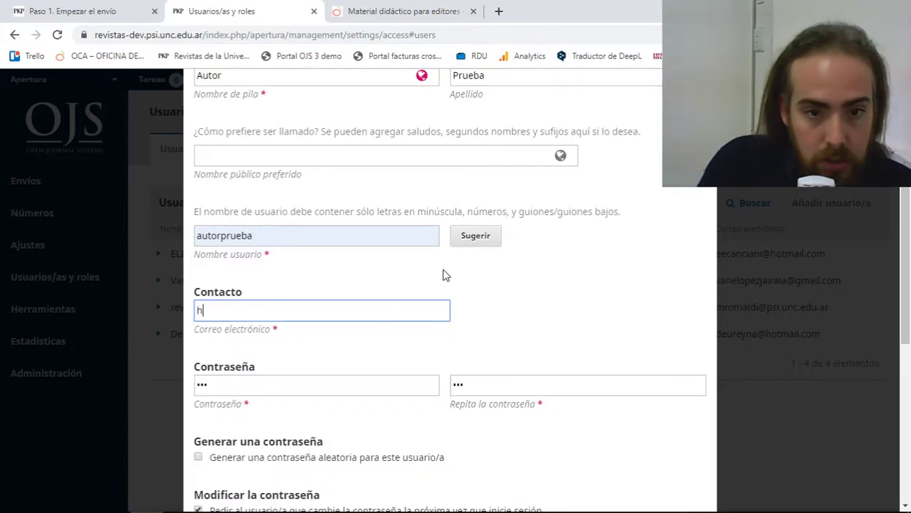
{"action": "type", "text": "au"}
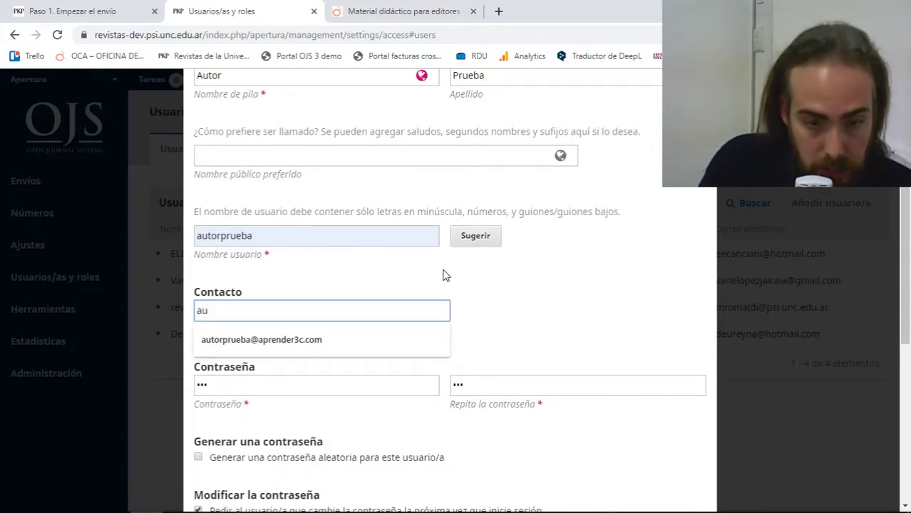
{"action": "left_click", "coordinate": [363, 334]}
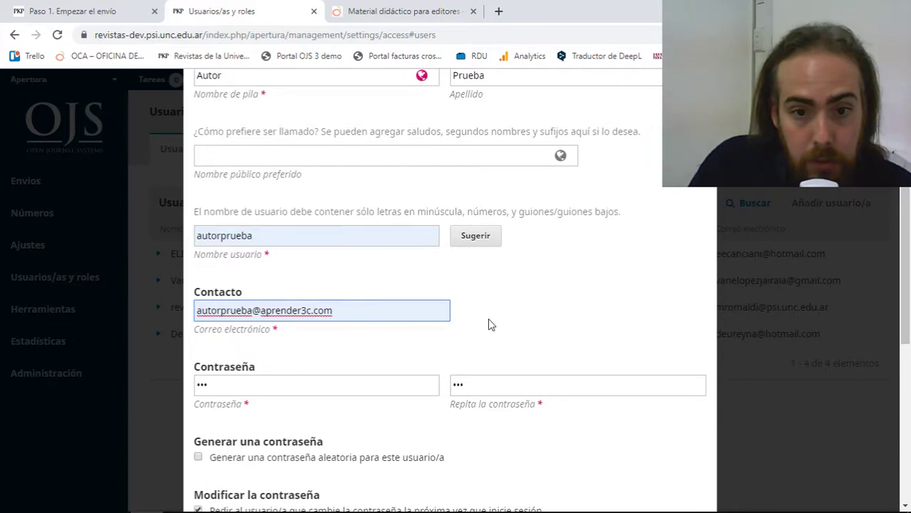
{"action": "left_click", "coordinate": [526, 329]}
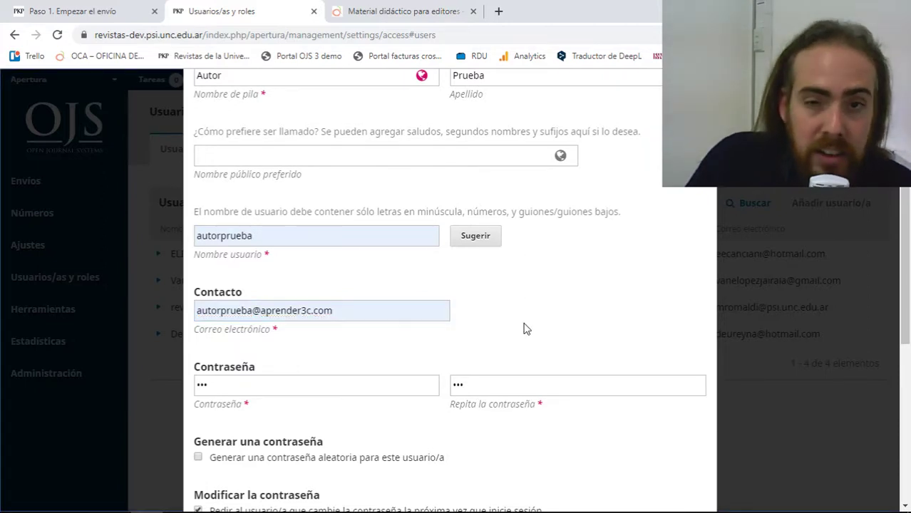
{"action": "scroll", "coordinate": [525, 330], "scroll_direction": "down", "scroll_amount": 5}
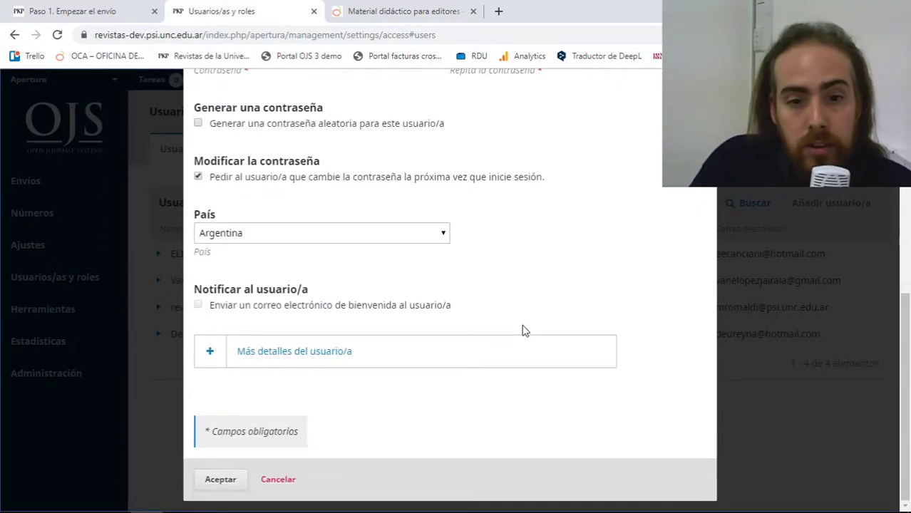
{"action": "scroll", "coordinate": [464, 428], "scroll_direction": "up", "scroll_amount": 3}
{"action": "scroll", "coordinate": [464, 391], "scroll_direction": "down", "scroll_amount": 3}
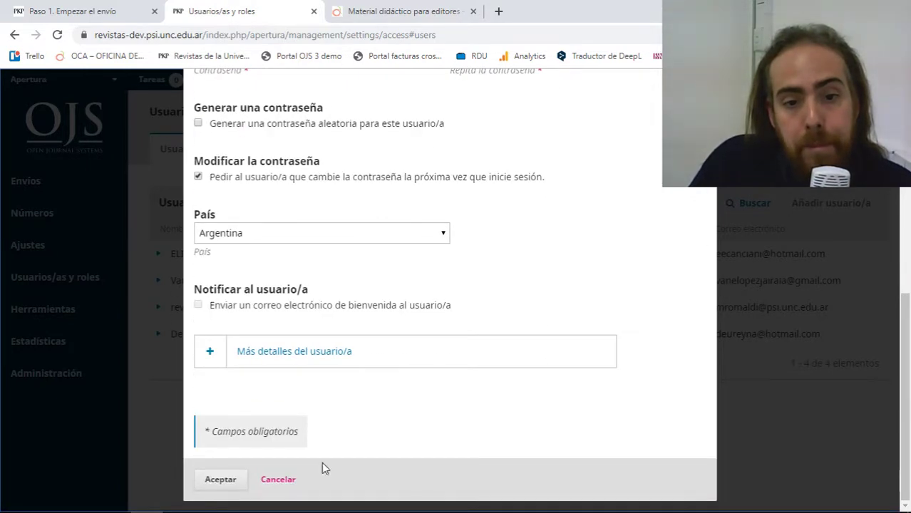
{"action": "left_click", "coordinate": [237, 479]}
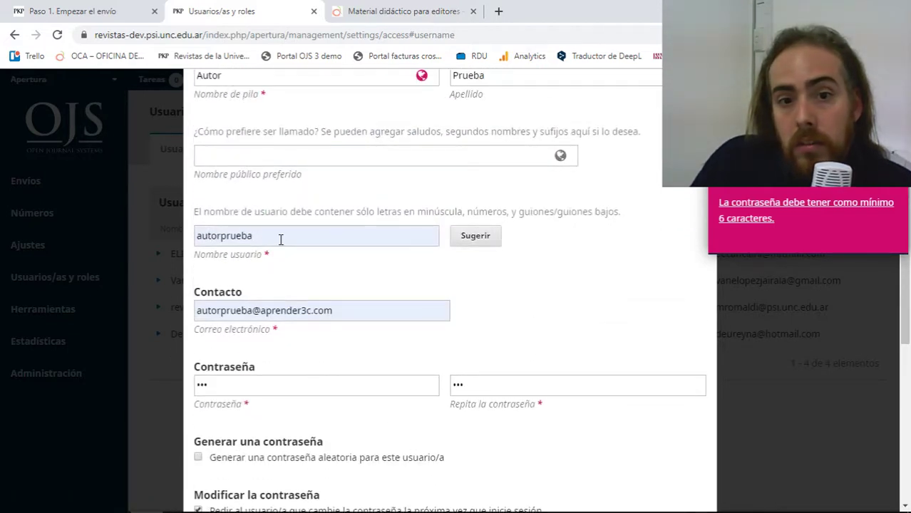
Append 1 to the username, lengthen the password in both fields, and resubmit.
{"action": "left_click", "coordinate": [286, 241]}
{"action": "type", "text": "1"}
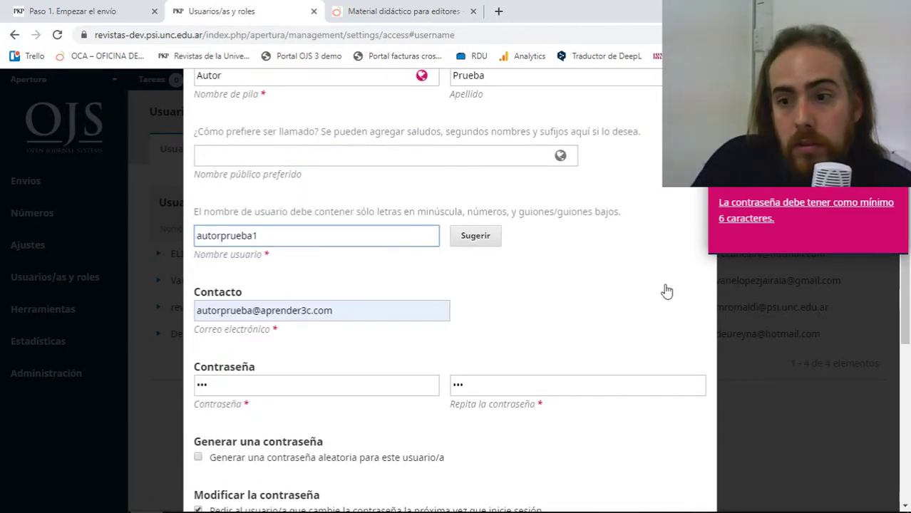
{"action": "left_click", "coordinate": [393, 386]}
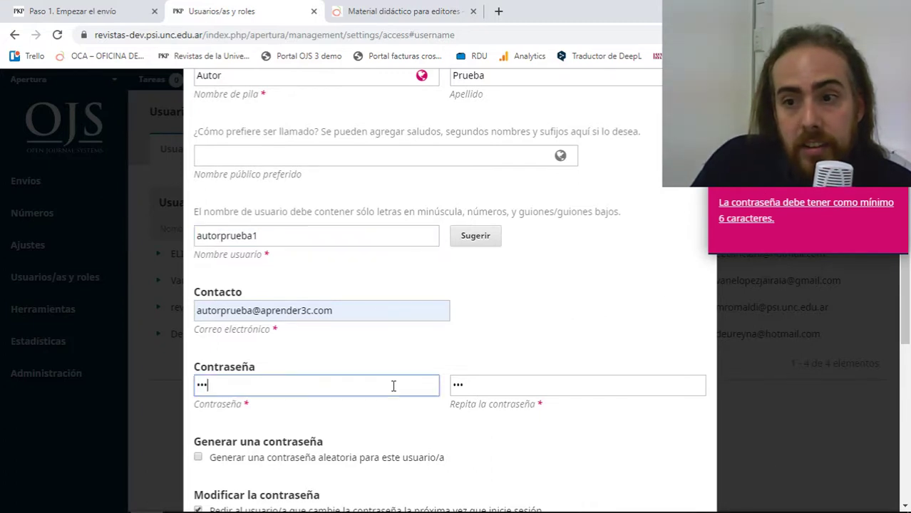
{"action": "left_click", "coordinate": [469, 385]}
{"action": "type", "text": "456"}
{"action": "scroll", "coordinate": [428, 378], "scroll_direction": "down", "scroll_amount": 5}
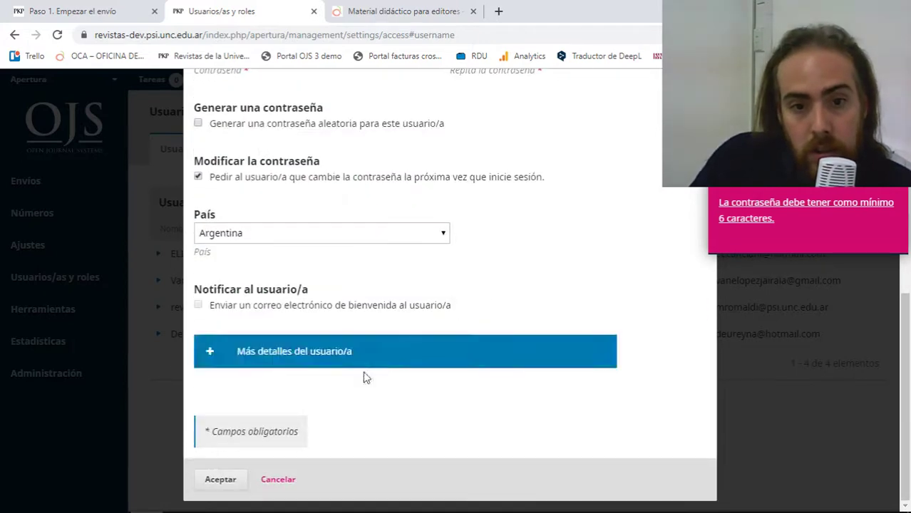
{"action": "left_click", "coordinate": [217, 480]}
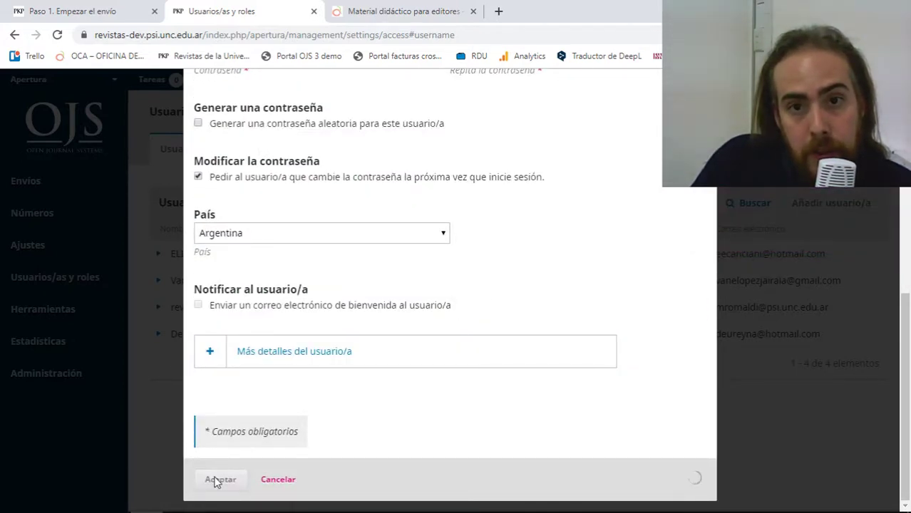
{"action": "scroll", "coordinate": [355, 417], "scroll_direction": "up", "scroll_amount": 10}
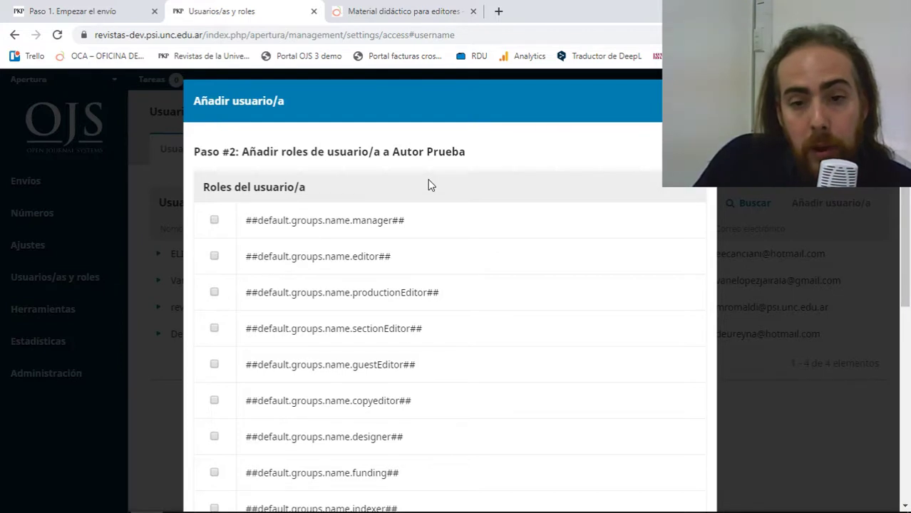
Save the new test author with the author role ticked.
{"action": "scroll", "coordinate": [430, 184], "scroll_direction": "down", "scroll_amount": 5}
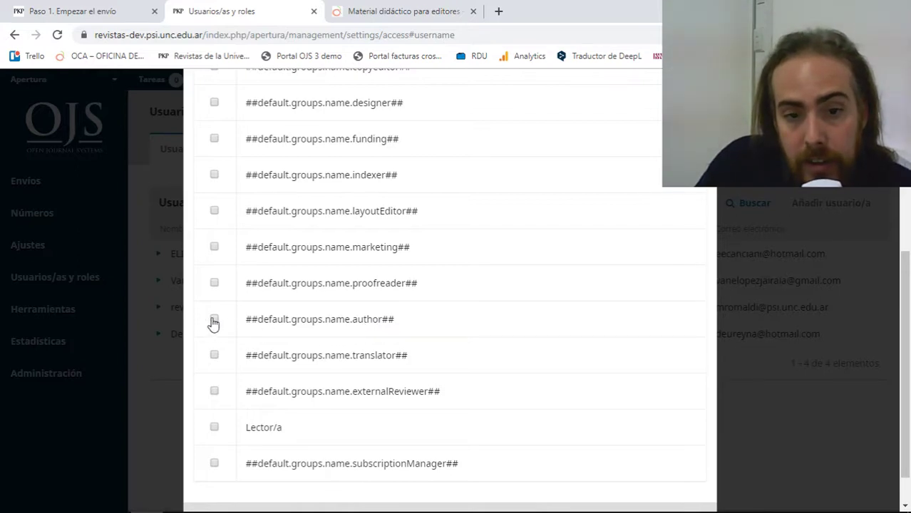
{"action": "scroll", "coordinate": [553, 413], "scroll_direction": "up", "scroll_amount": 4}
{"action": "scroll", "coordinate": [463, 361], "scroll_direction": "down", "scroll_amount": 5}
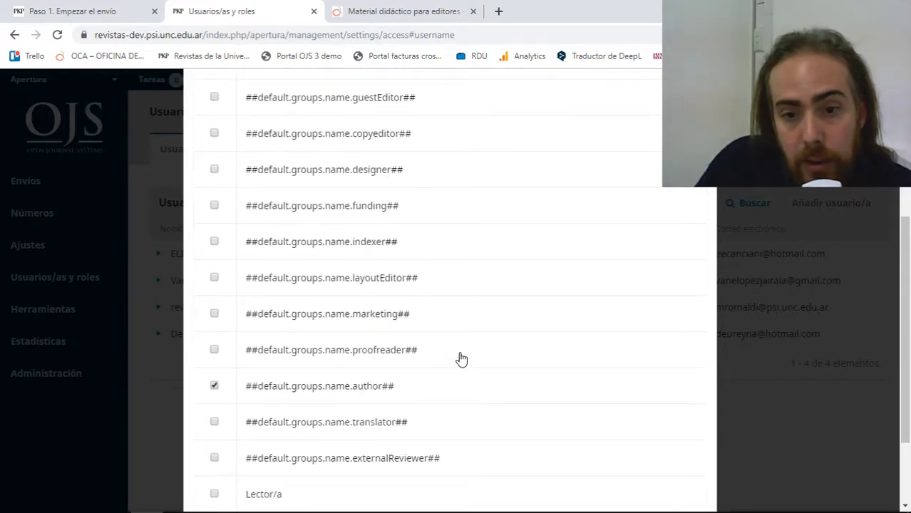
{"action": "left_click", "coordinate": [223, 480]}
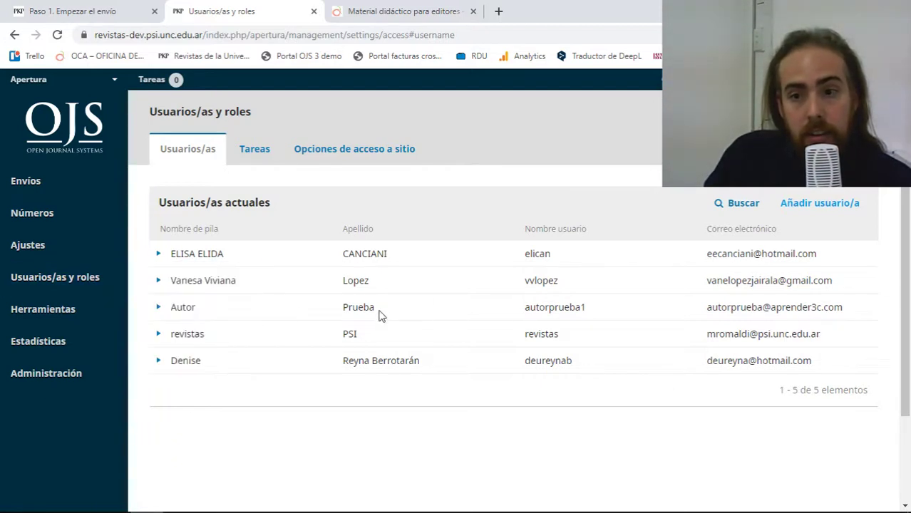
Log in as the test author via Iniciar sesión como and confirm.
{"action": "left_click", "coordinate": [160, 308]}
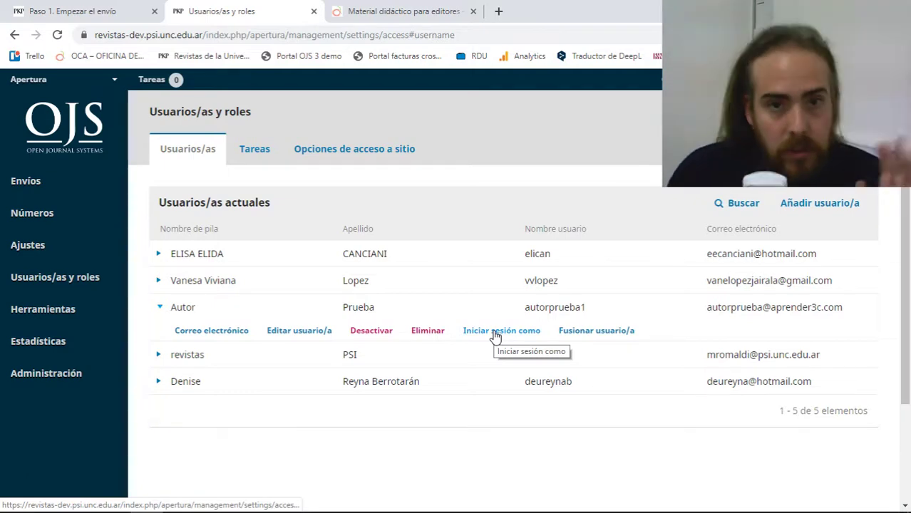
{"action": "left_click", "coordinate": [495, 331]}
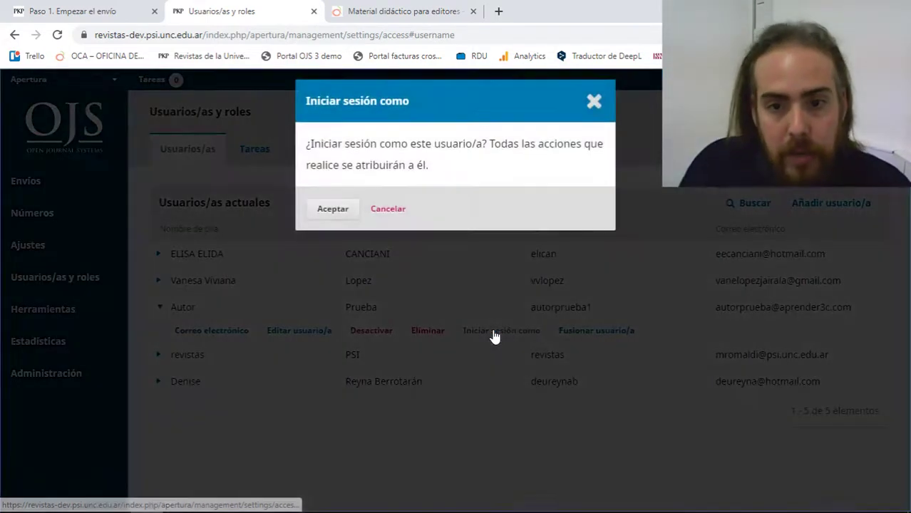
{"action": "left_click", "coordinate": [333, 218]}
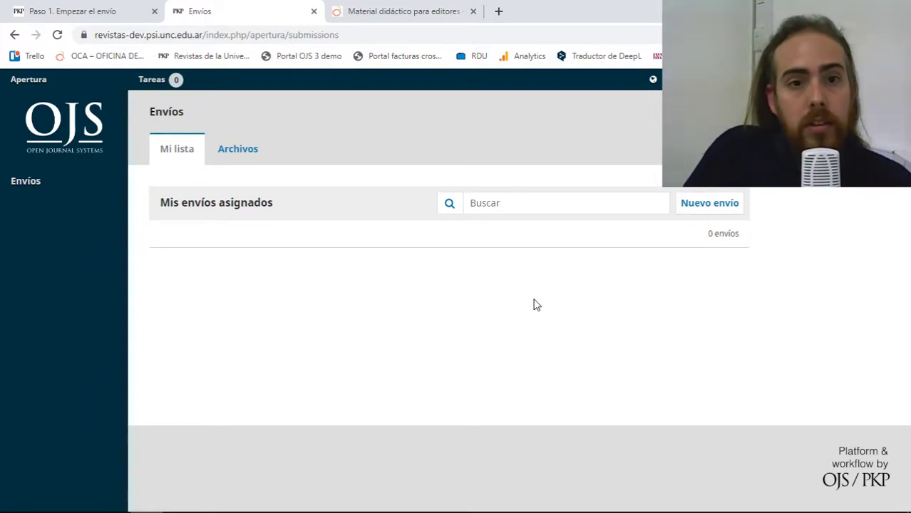
Start a new submission and choose Artículos as its section.
{"action": "left_click", "coordinate": [708, 211]}
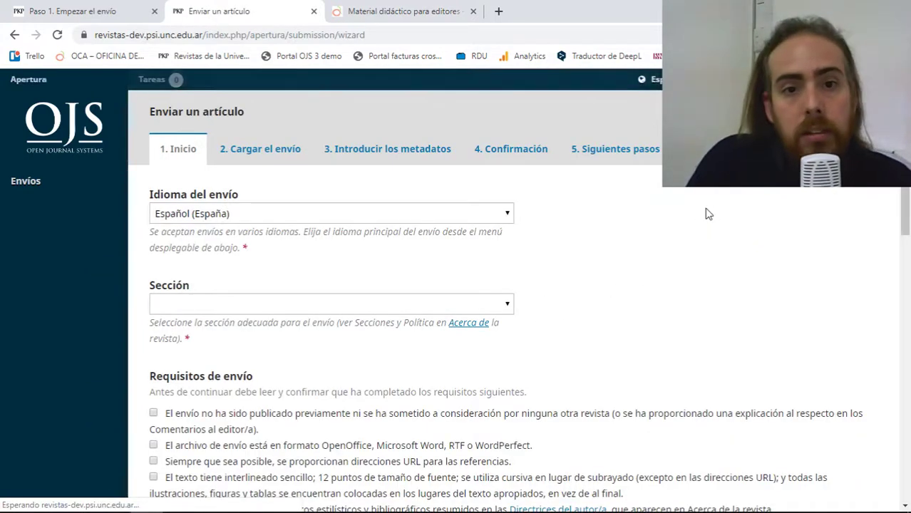
{"action": "left_click", "coordinate": [425, 305]}
{"action": "left_click", "coordinate": [375, 332]}
{"action": "scroll", "coordinate": [364, 286], "scroll_direction": "down", "scroll_amount": 3}
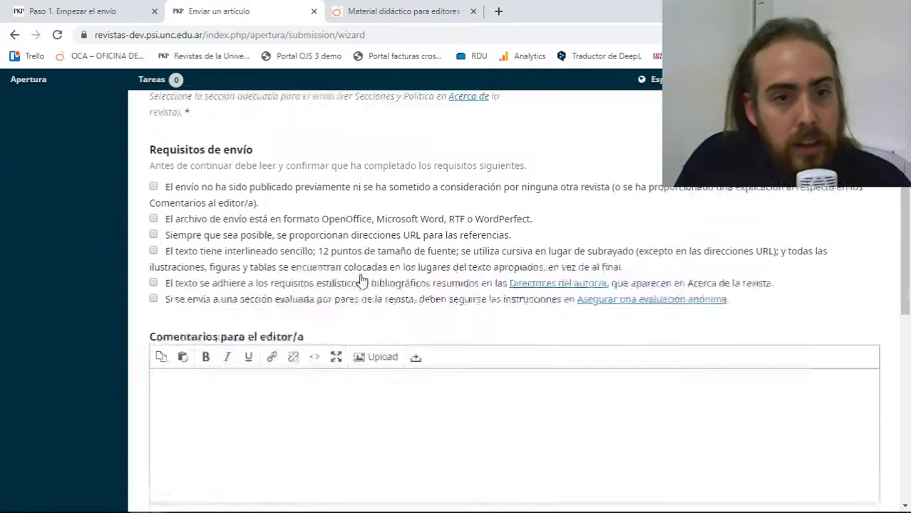
{"action": "scroll", "coordinate": [364, 280], "scroll_direction": "up", "scroll_amount": 3}
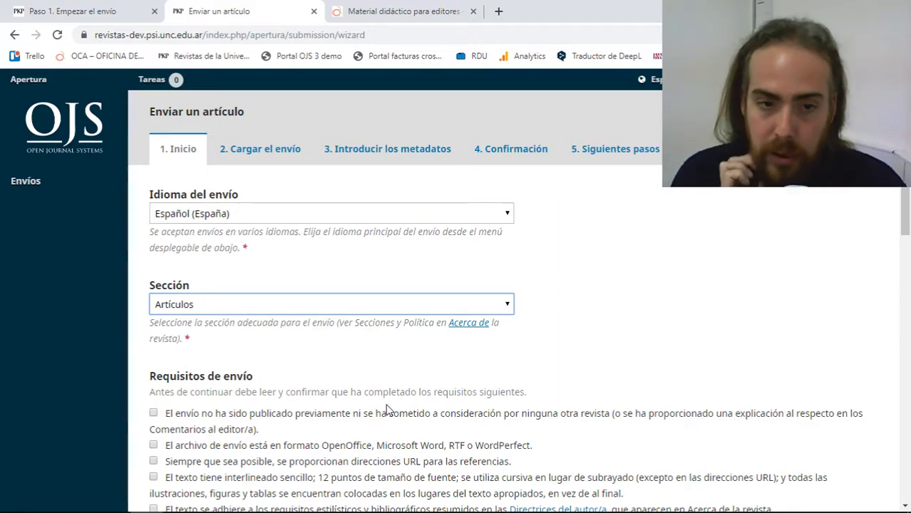
{"action": "scroll", "coordinate": [391, 406], "scroll_direction": "down", "scroll_amount": 3}
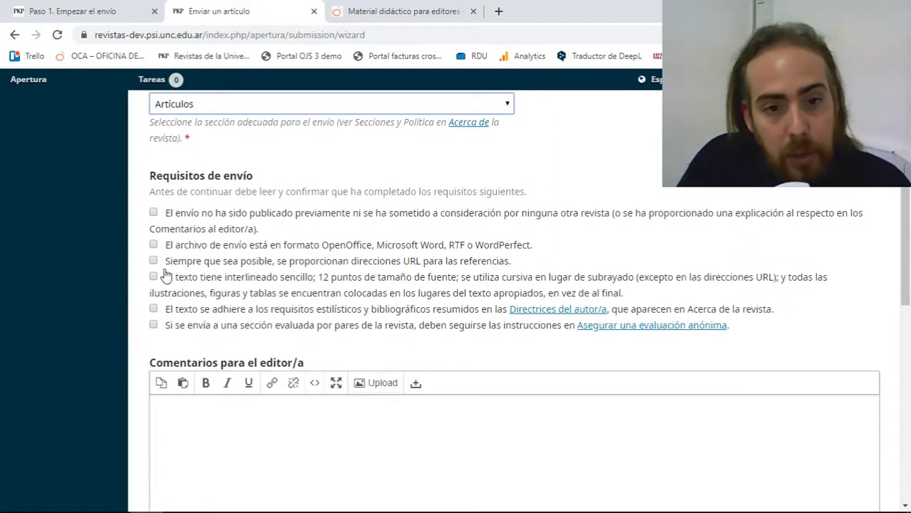
Tick all submission requirements and both declarations, then save and continue.
{"action": "left_click", "coordinate": [154, 213]}
{"action": "left_click", "coordinate": [154, 213]}
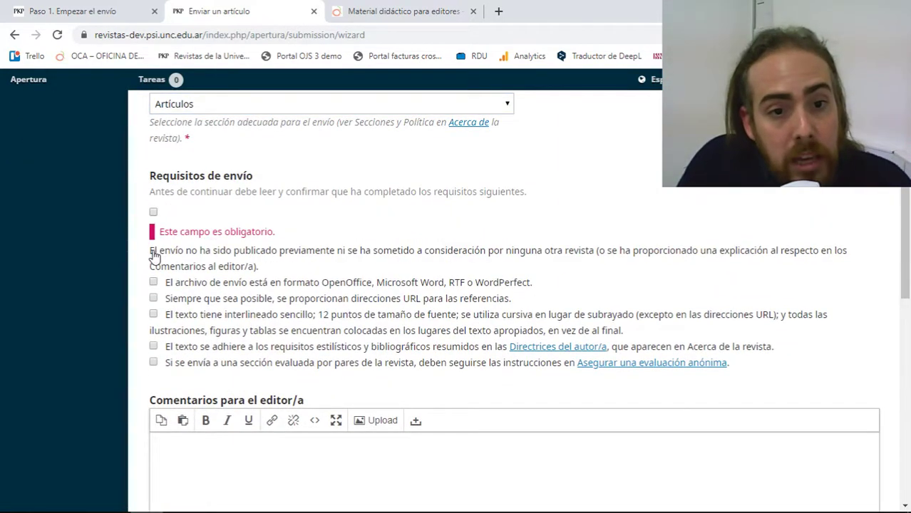
{"action": "left_click", "coordinate": [154, 212]}
{"action": "left_click", "coordinate": [153, 244]}
{"action": "left_click", "coordinate": [153, 261]}
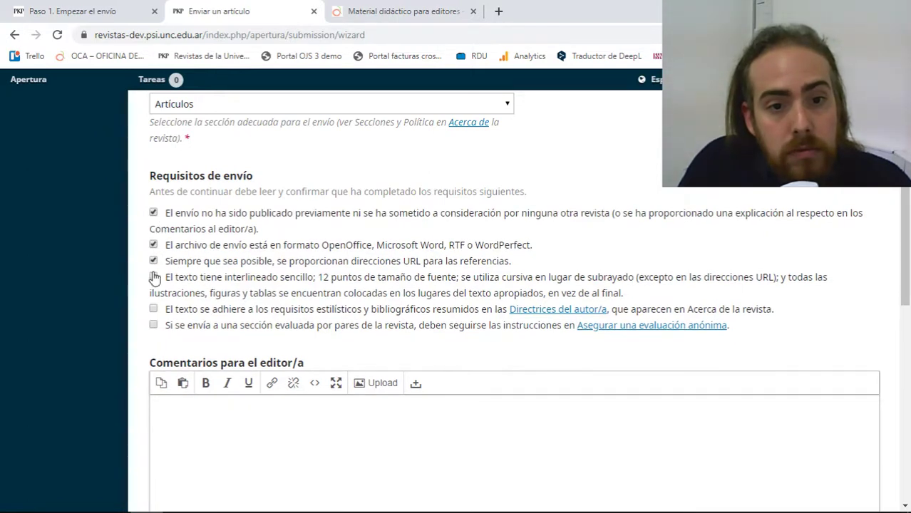
{"action": "left_click", "coordinate": [153, 310]}
{"action": "left_click", "coordinate": [153, 325]}
{"action": "scroll", "coordinate": [465, 277], "scroll_direction": "down", "scroll_amount": 4}
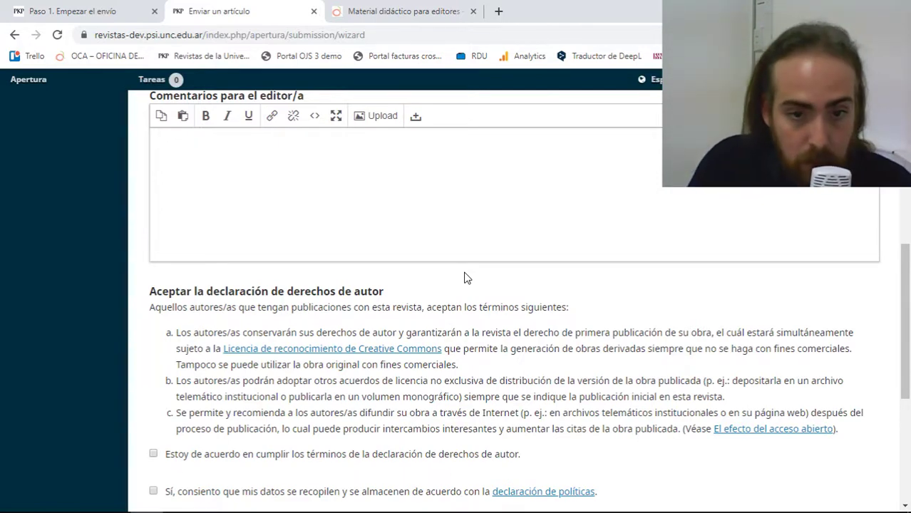
{"action": "scroll", "coordinate": [465, 278], "scroll_direction": "down", "scroll_amount": 2}
{"action": "left_click", "coordinate": [154, 321]}
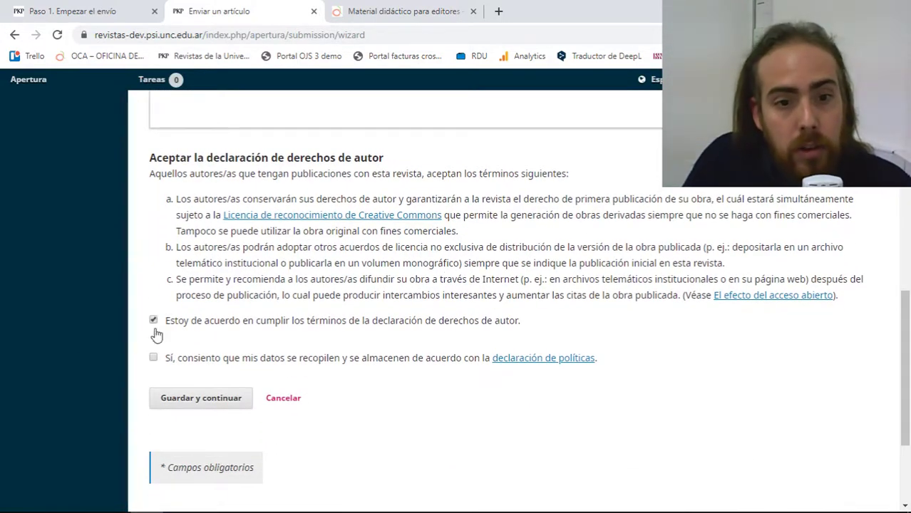
{"action": "left_click", "coordinate": [154, 358]}
{"action": "left_click", "coordinate": [163, 397]}
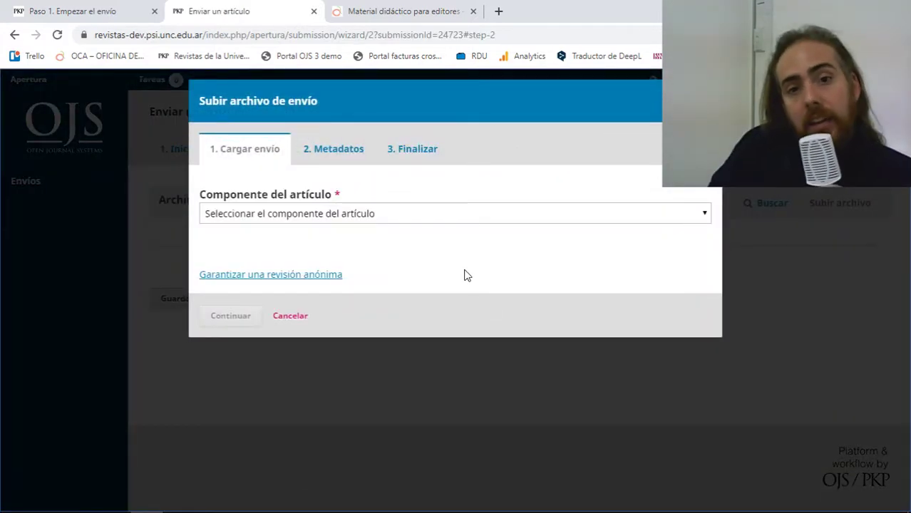
Upload manuscrito.docx as the Texto del artículo component and complete the file upload.
{"action": "left_click", "coordinate": [452, 218]}
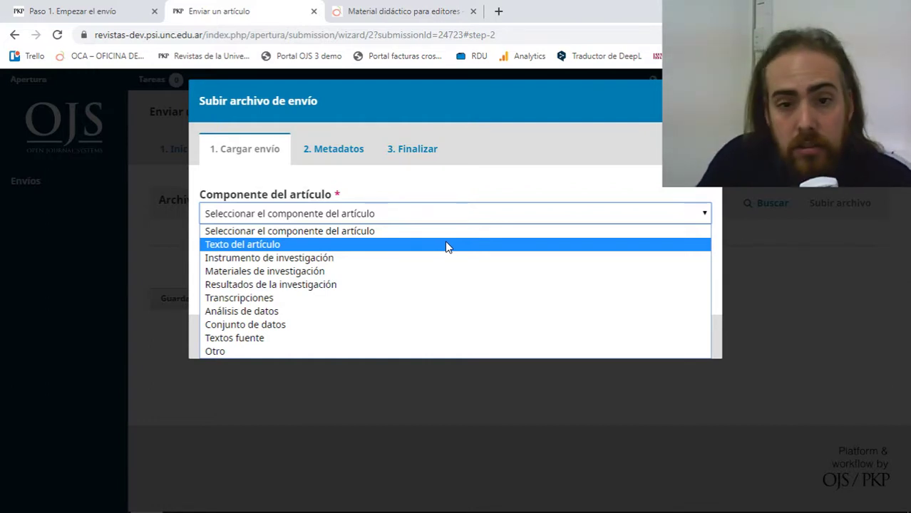
{"action": "left_click", "coordinate": [447, 244]}
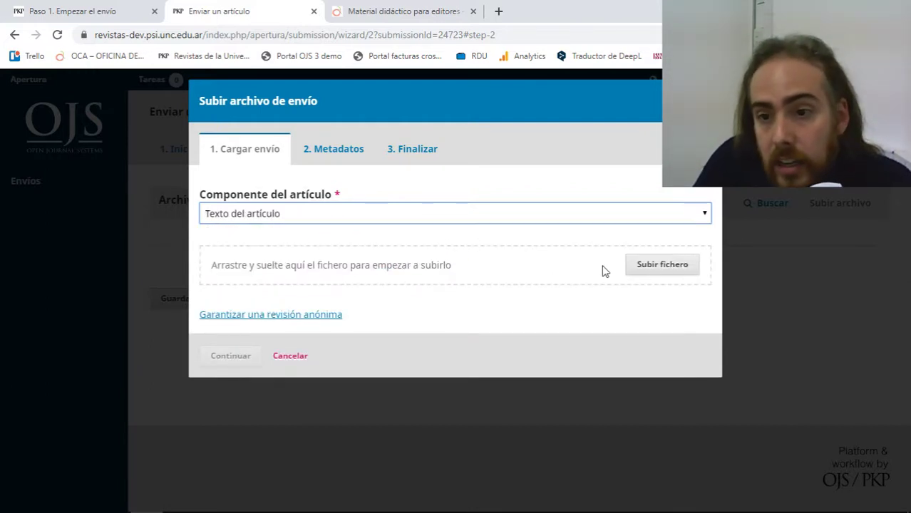
{"action": "left_click", "coordinate": [647, 270]}
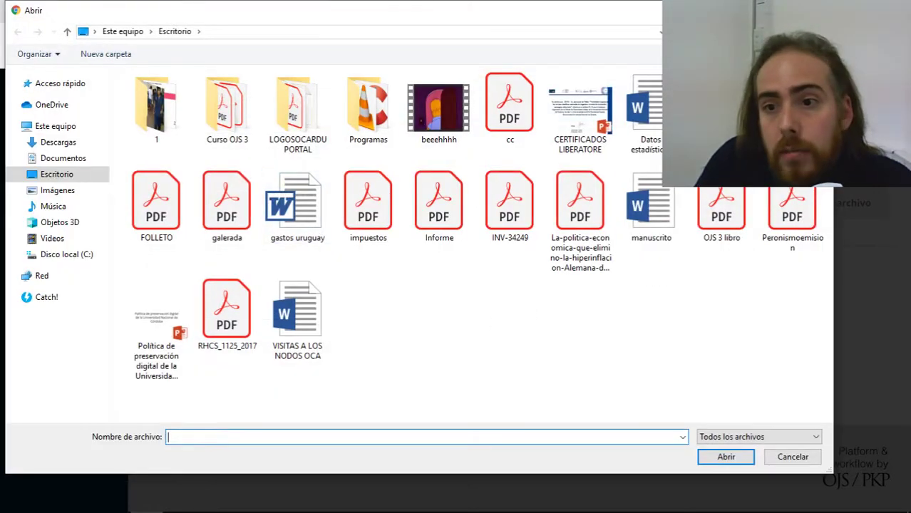
{"action": "double_click", "coordinate": [651, 207]}
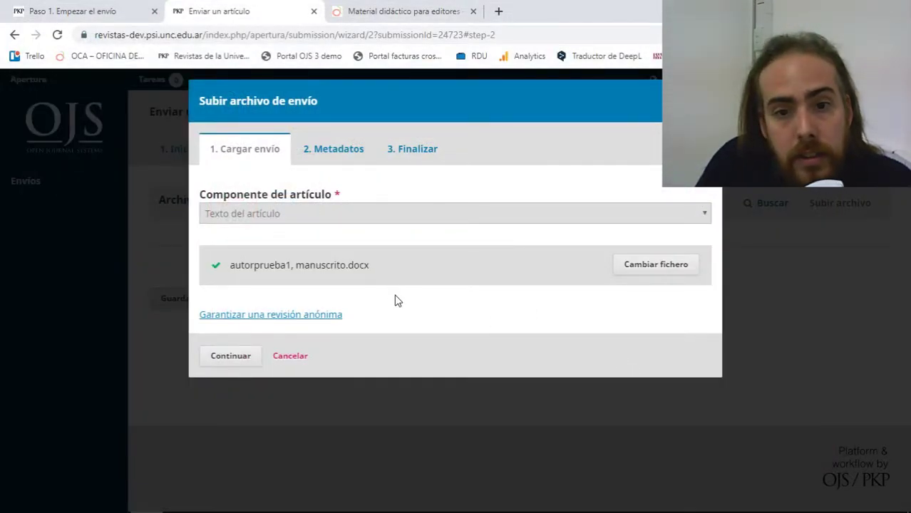
{"action": "left_click", "coordinate": [246, 362]}
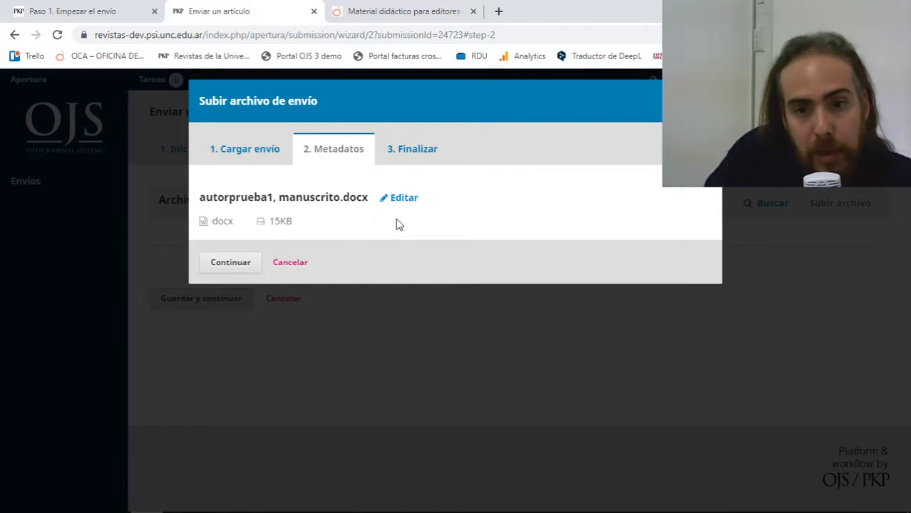
{"action": "left_click", "coordinate": [233, 263]}
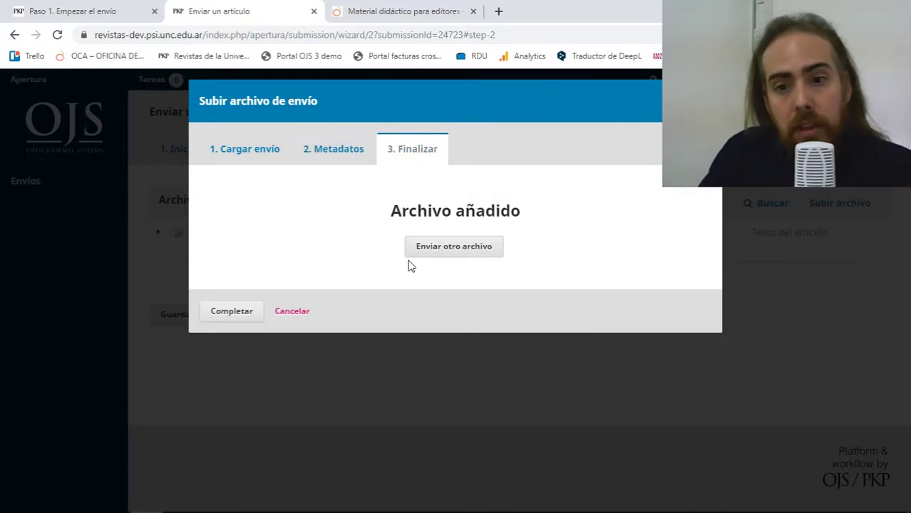
{"action": "left_click", "coordinate": [246, 312]}
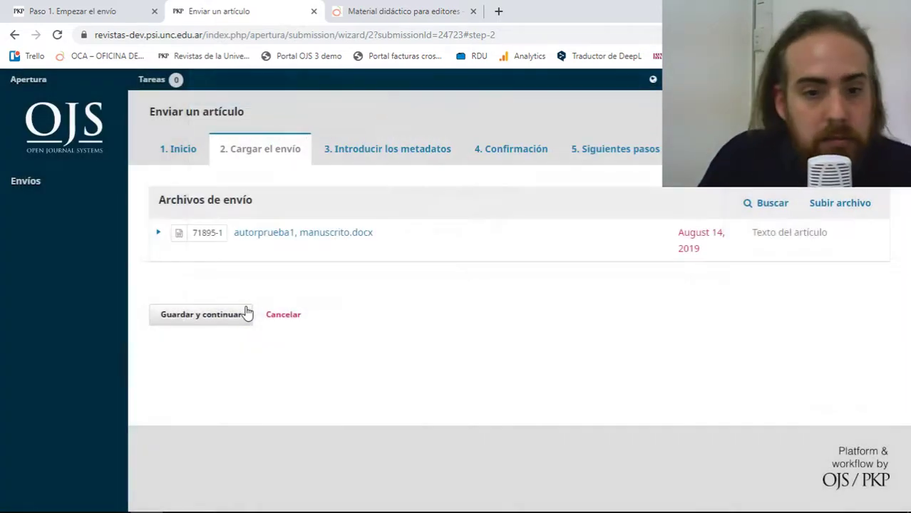
Save and continue to the empty Introducir los metadatos step, then bring up the Word manuscript.
{"action": "left_click", "coordinate": [223, 312]}
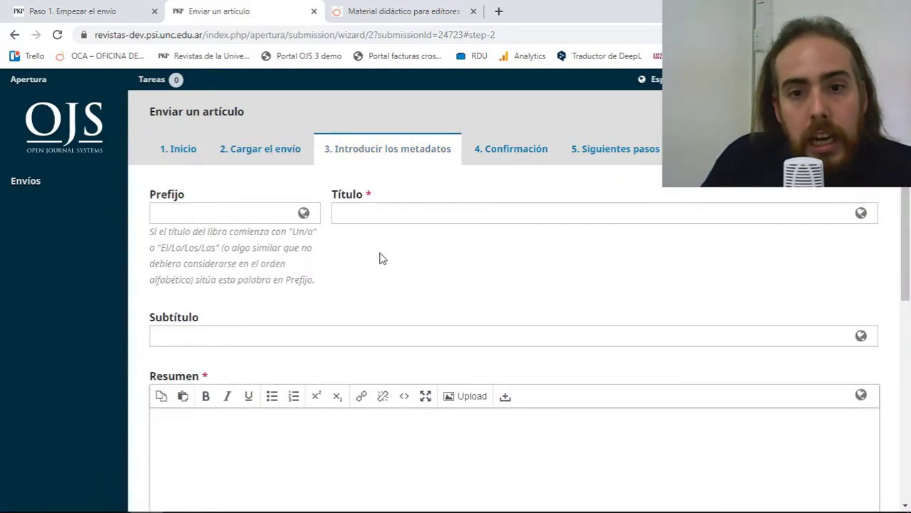
{"action": "left_click", "coordinate": [392, 218]}
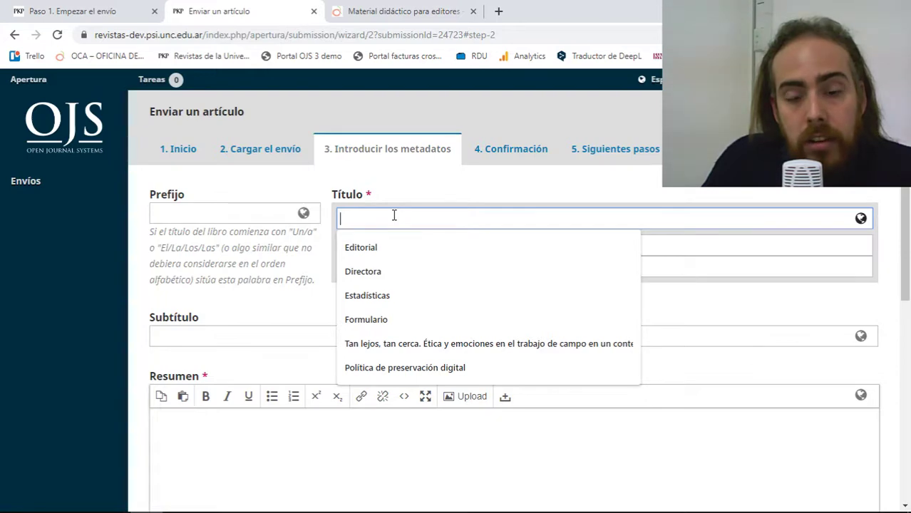
{"action": "left_click", "coordinate": [205, 261]}
{"action": "left_click", "coordinate": [423, 269]}
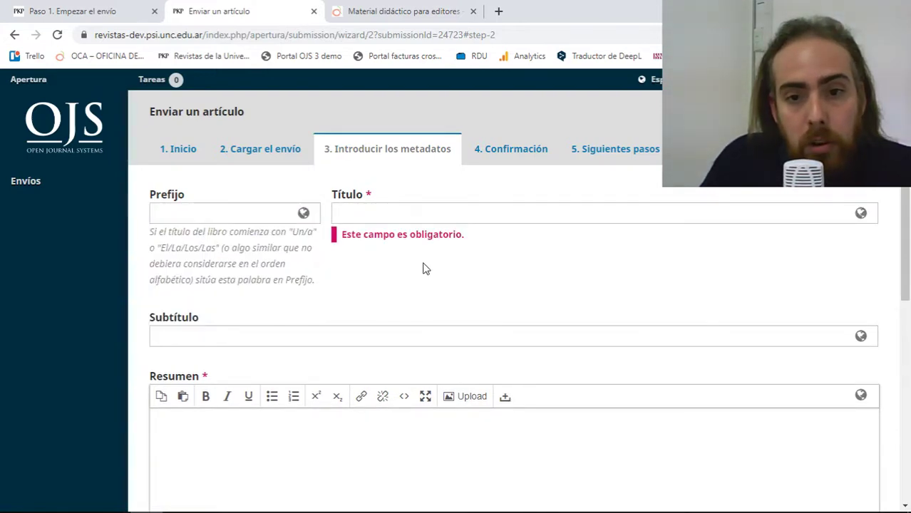
{"action": "left_click", "coordinate": [179, 502]}
{"action": "triple_click", "coordinate": [328, 321]}
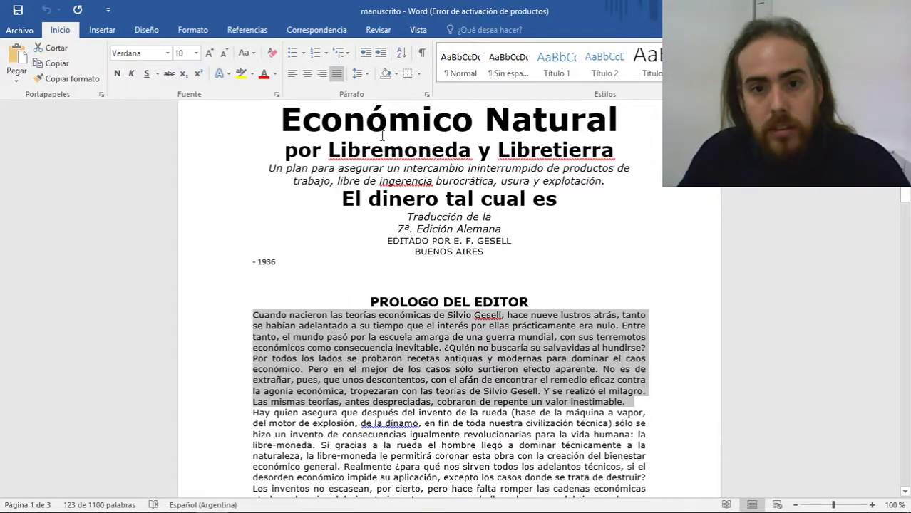
Copy the Word heading 'El Orden Económico Natural' and paste it into the Título field.
{"action": "scroll", "coordinate": [328, 163], "scroll_direction": "up", "scroll_amount": 2}
{"action": "left_click_drag", "start_coordinate": [375, 142], "coordinate": [617, 184]}
{"action": "key", "text": "ctrl+c"}
{"action": "right_click", "coordinate": [603, 179]}
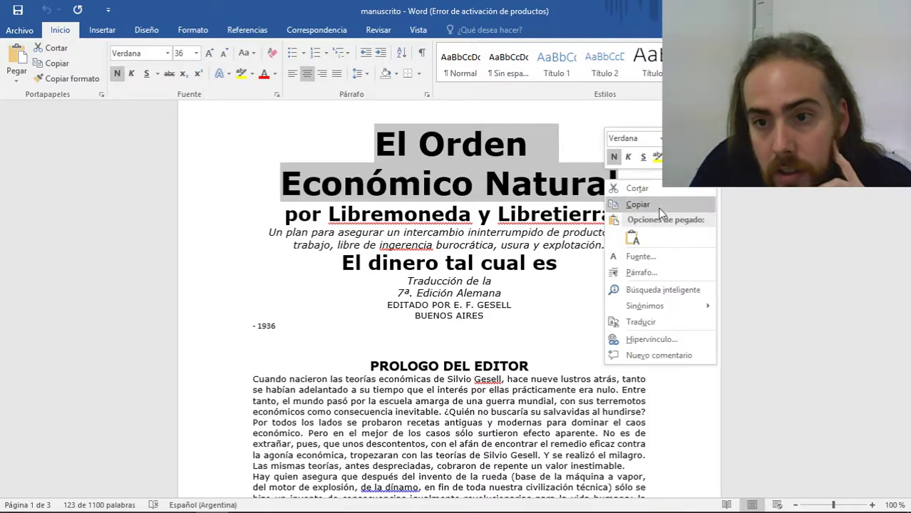
{"action": "key", "text": "Escape"}
{"action": "key", "text": "alt+Tab"}
{"action": "left_click", "coordinate": [382, 218]}
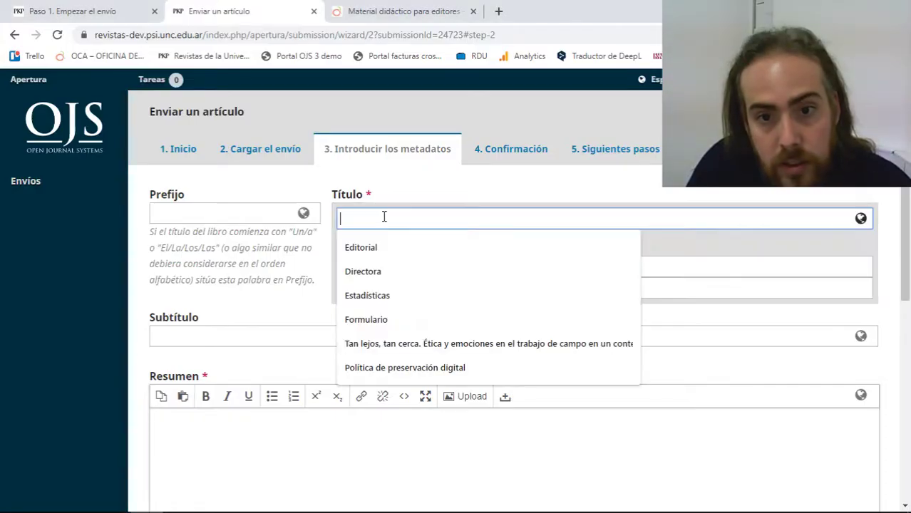
{"action": "right_click", "coordinate": [384, 219]}
{"action": "left_click", "coordinate": [419, 319]}
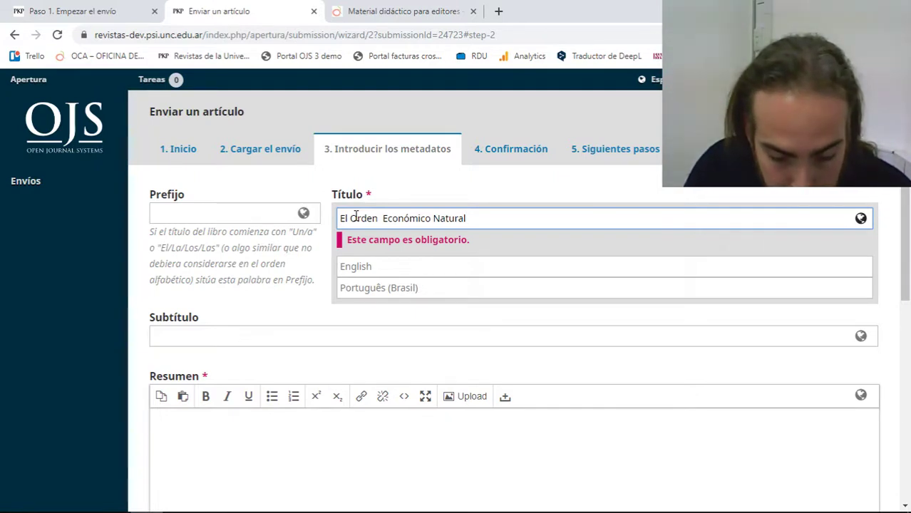
Move 'El' from the title into Prefijo, leaving the title 'Orden Económico Natural'.
{"action": "type", "text": "x"}
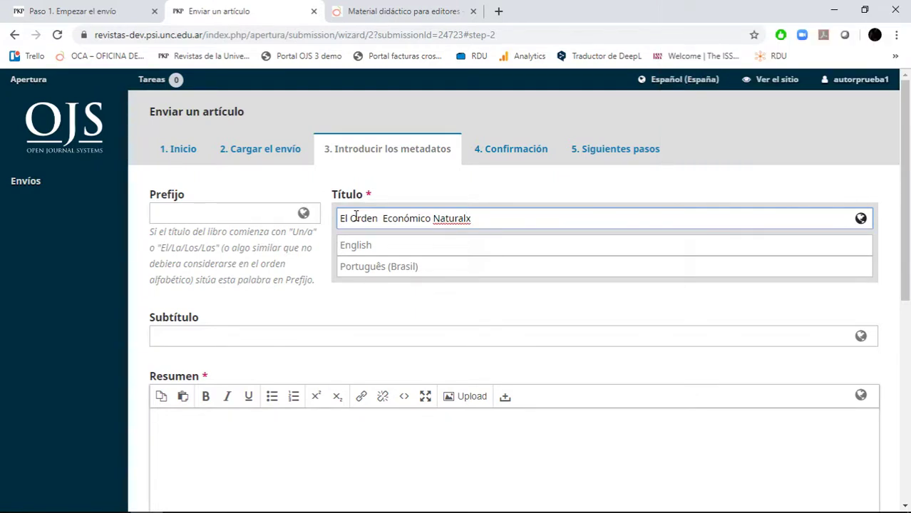
{"action": "key", "text": "BackSpace"}
{"action": "double_click", "coordinate": [343, 218]}
{"action": "right_click", "coordinate": [346, 218]}
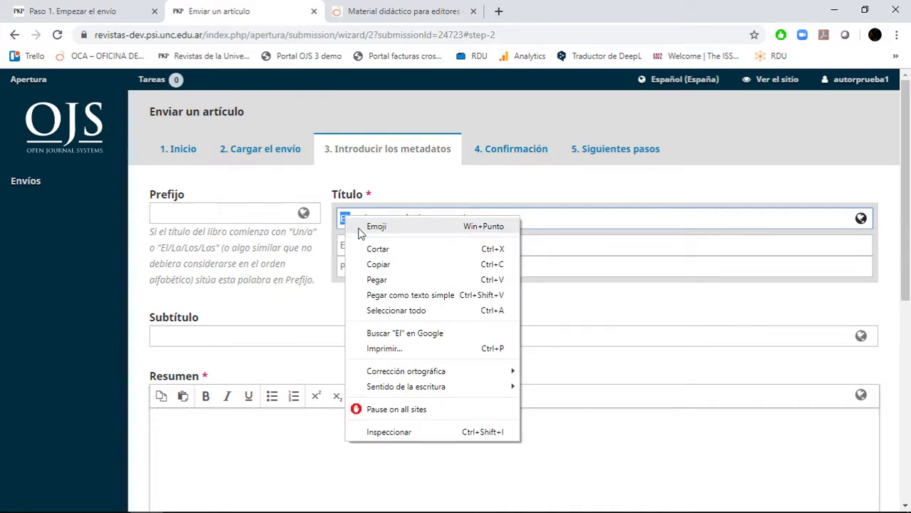
{"action": "left_click", "coordinate": [378, 250]}
{"action": "right_click", "coordinate": [280, 214]}
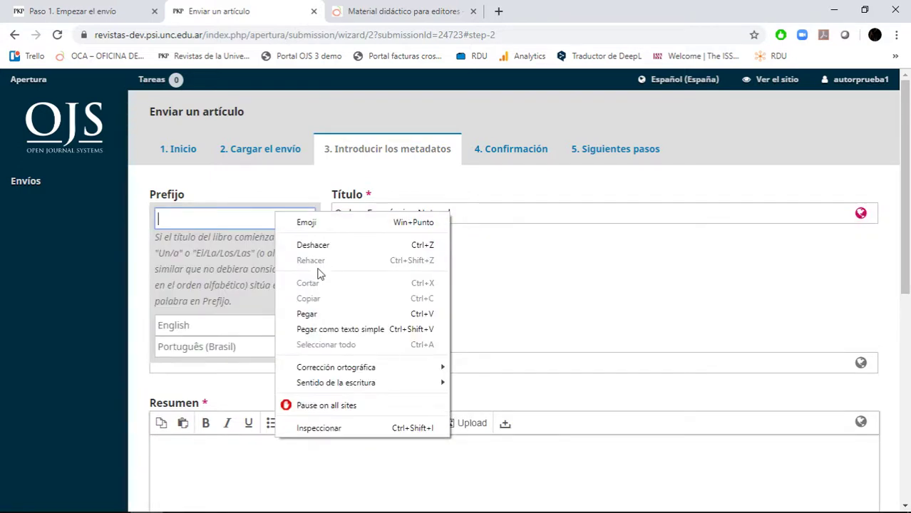
{"action": "left_click", "coordinate": [318, 314]}
{"action": "left_click", "coordinate": [464, 328]}
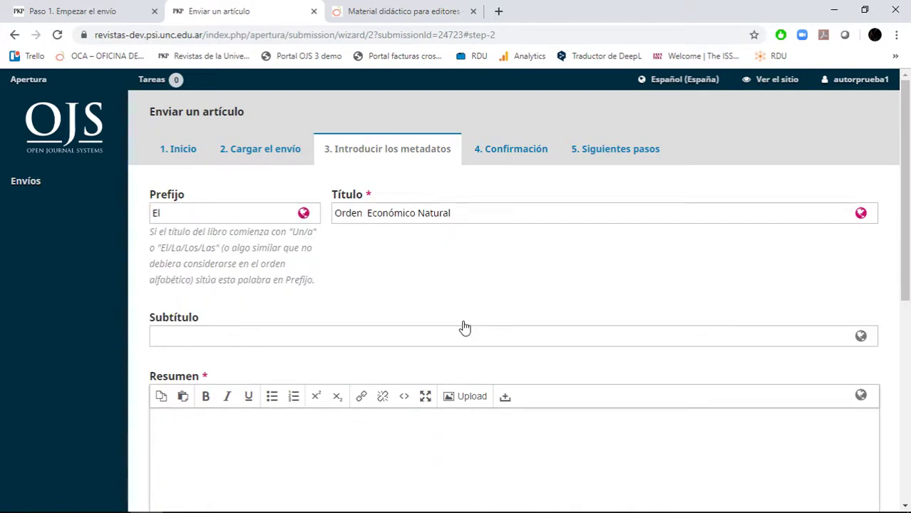
{"action": "key", "text": "alt+Tab"}
{"action": "left_click_drag", "start_coordinate": [269, 233], "coordinate": [605, 246]}
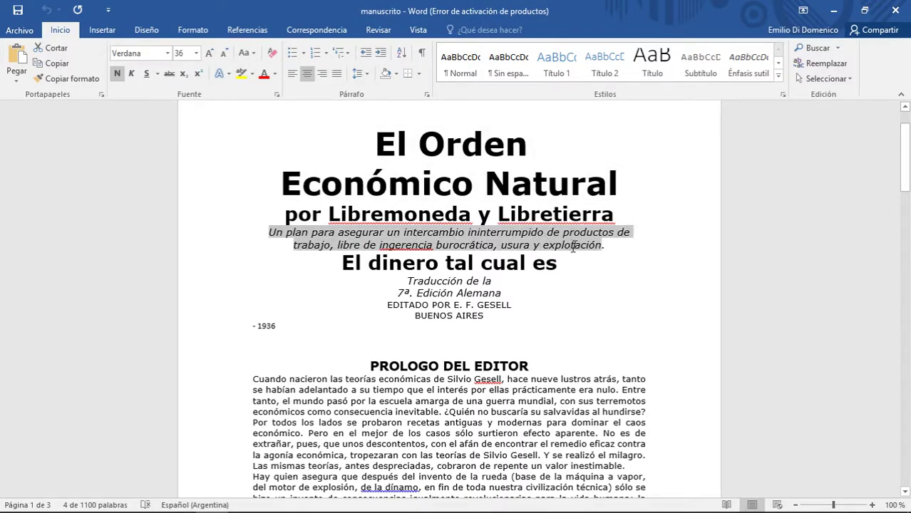
Copy the italic subtitle sentence from Word into the Subtítulo field as plain text.
{"action": "right_click", "coordinate": [586, 243]}
{"action": "left_click", "coordinate": [629, 267]}
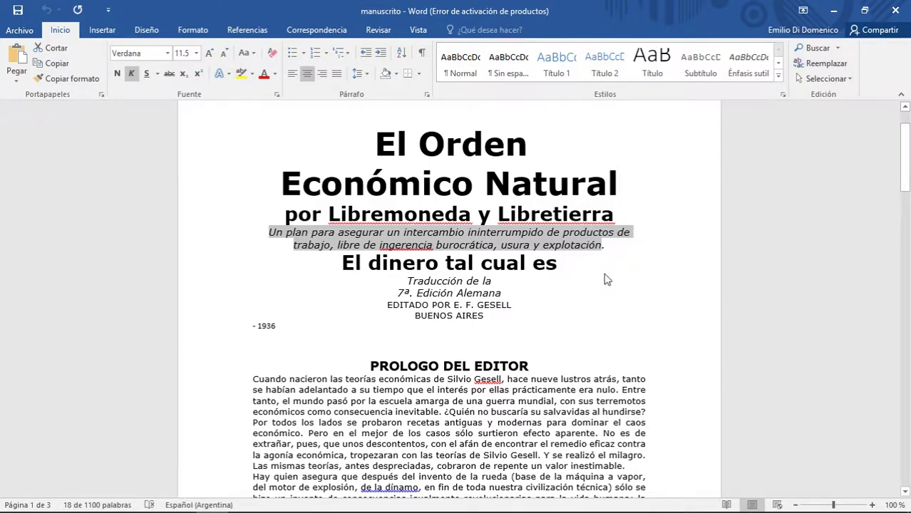
{"action": "key", "text": "alt+Tab"}
{"action": "right_click", "coordinate": [330, 344]}
{"action": "left_click", "coordinate": [394, 233]}
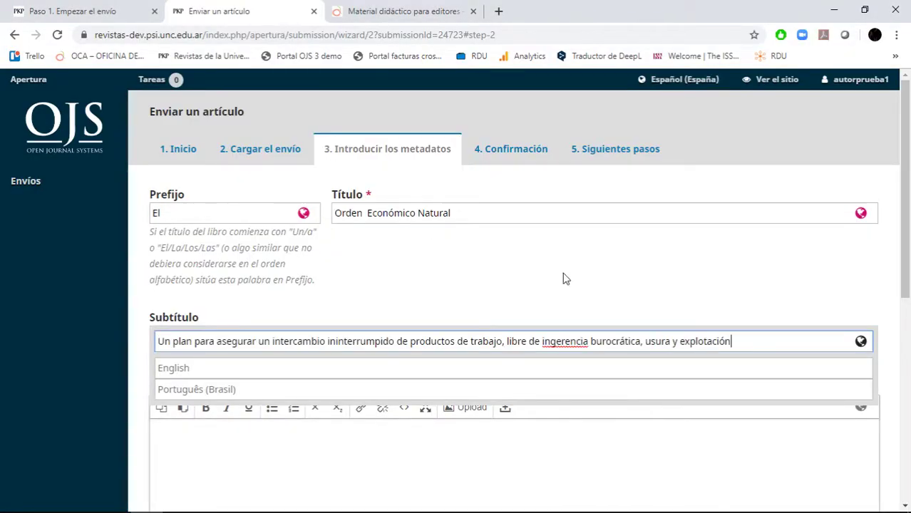
{"action": "scroll", "coordinate": [563, 278], "scroll_direction": "down", "scroll_amount": 5}
Paste the prologue's opening paragraph about Silvio Gesell into the Resumen abstract field.
{"action": "key", "text": "alt+Tab"}
{"action": "scroll", "coordinate": [274, 251], "scroll_direction": "down", "scroll_amount": 1}
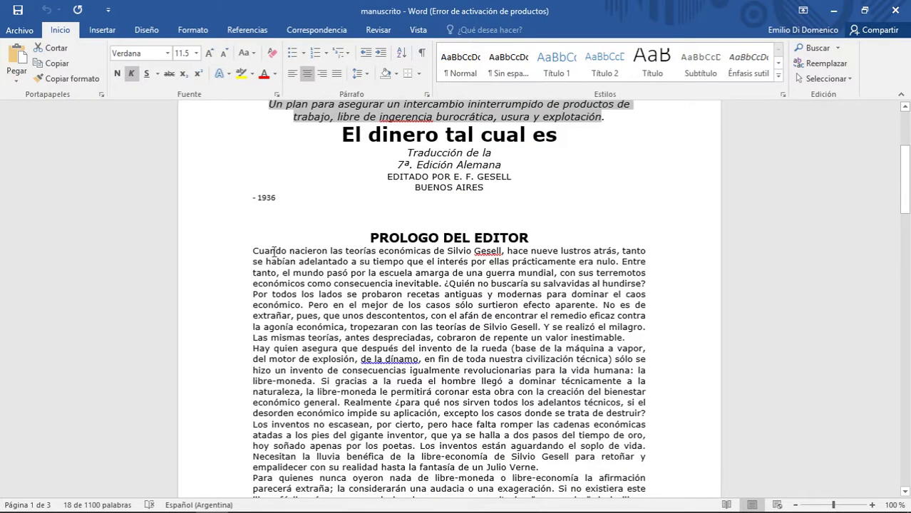
{"action": "left_click_drag", "start_coordinate": [255, 251], "coordinate": [631, 337]}
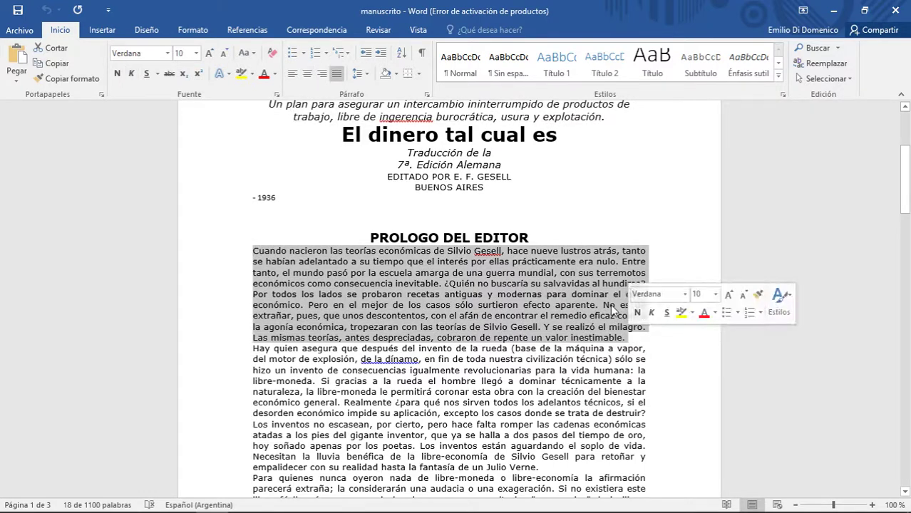
{"action": "right_click", "coordinate": [617, 311]}
{"action": "left_click", "coordinate": [645, 331]}
{"action": "key", "text": "alt+Tab"}
{"action": "scroll", "coordinate": [399, 235], "scroll_direction": "up", "scroll_amount": 15}
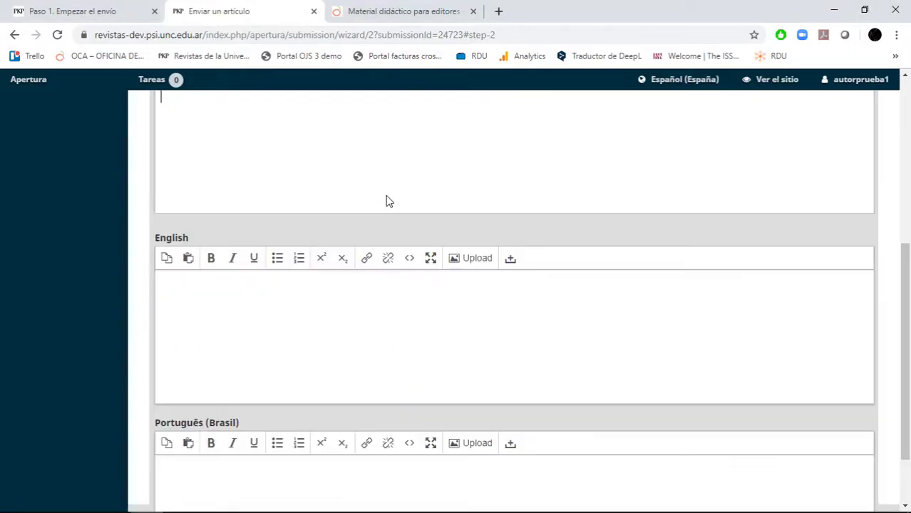
{"action": "left_click", "coordinate": [380, 227]}
{"action": "scroll", "coordinate": [380, 227], "scroll_direction": "up", "scroll_amount": 1}
{"action": "right_click", "coordinate": [293, 310]}
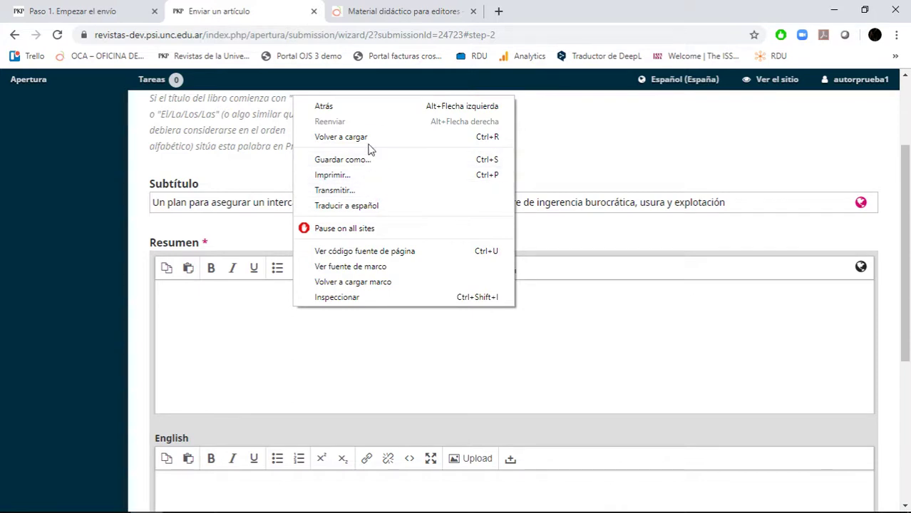
{"action": "right_click", "coordinate": [200, 309]}
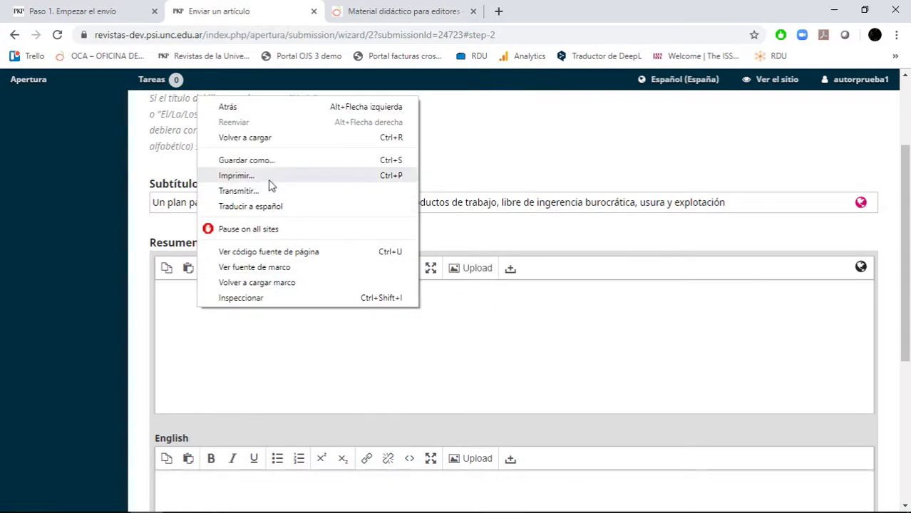
{"action": "left_click", "coordinate": [543, 375]}
{"action": "key", "text": "ctrl+v"}
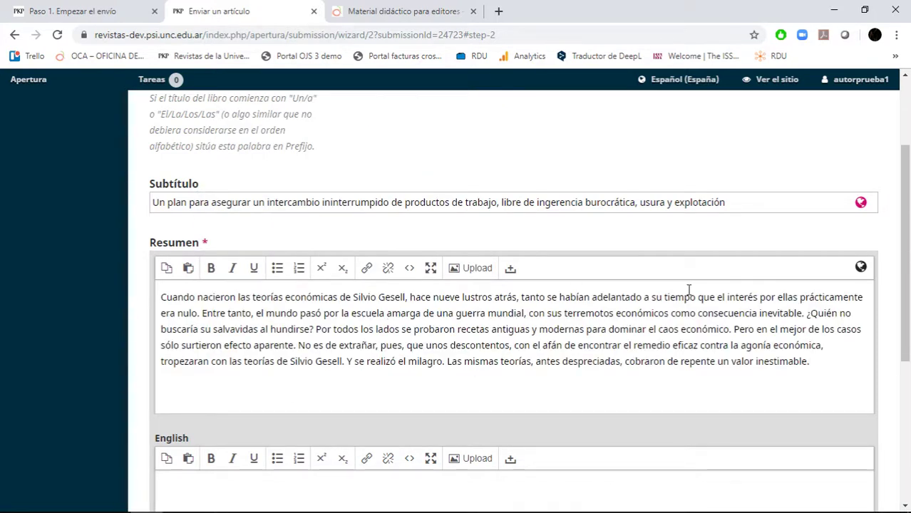
Review the abstract fields, focusing the still-empty English abstract.
{"action": "scroll", "coordinate": [689, 289], "scroll_direction": "down", "scroll_amount": 2}
{"action": "scroll", "coordinate": [621, 197], "scroll_direction": "down", "scroll_amount": 2}
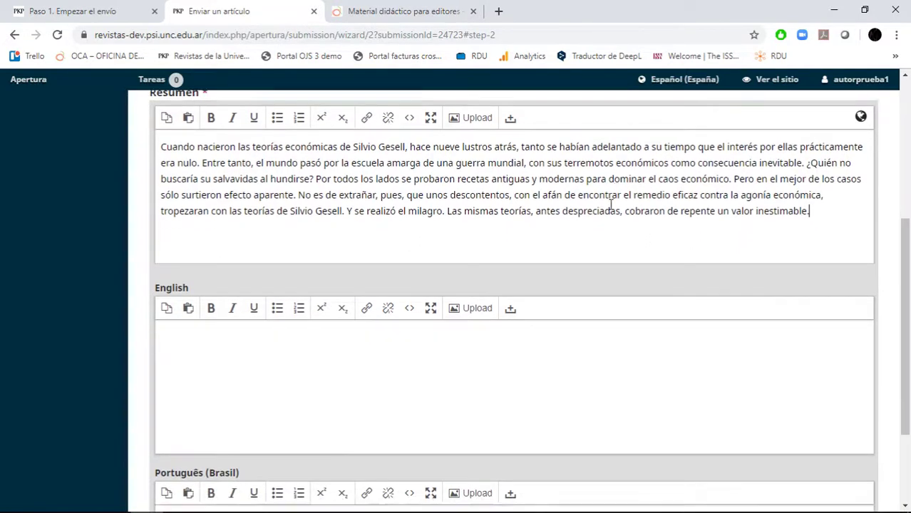
{"action": "scroll", "coordinate": [399, 228], "scroll_direction": "up", "scroll_amount": 3}
{"action": "scroll", "coordinate": [385, 221], "scroll_direction": "down", "scroll_amount": 3}
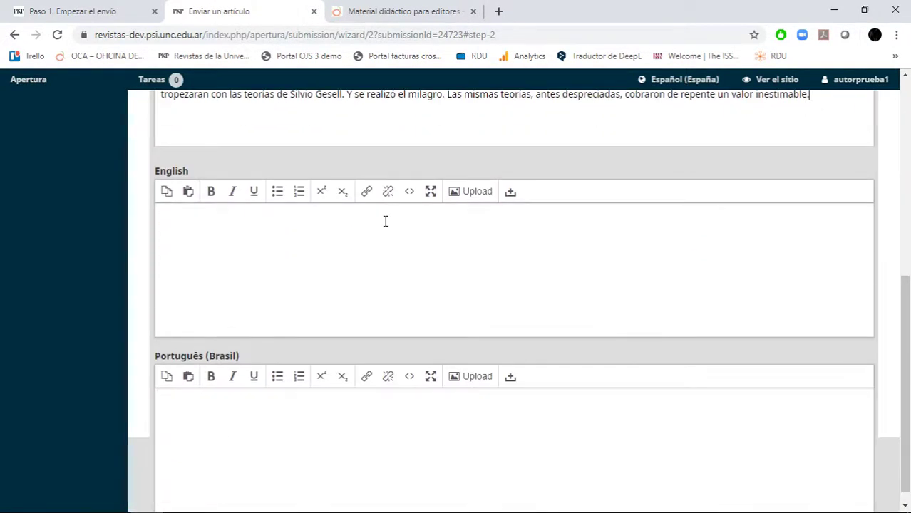
{"action": "left_click", "coordinate": [385, 226]}
{"action": "scroll", "coordinate": [429, 428], "scroll_direction": "up", "scroll_amount": 6}
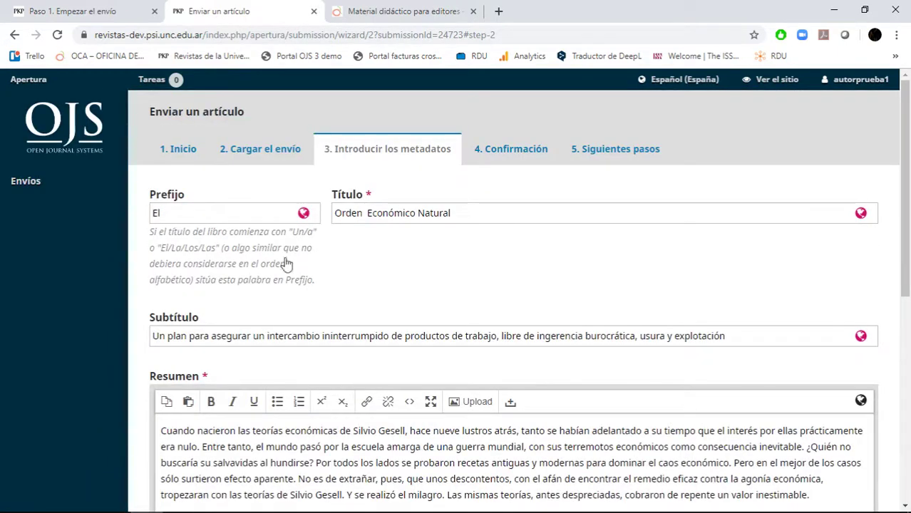
Check the title's other language versions, then collapse them.
{"action": "left_click", "coordinate": [516, 222]}
{"action": "left_click", "coordinate": [527, 325]}
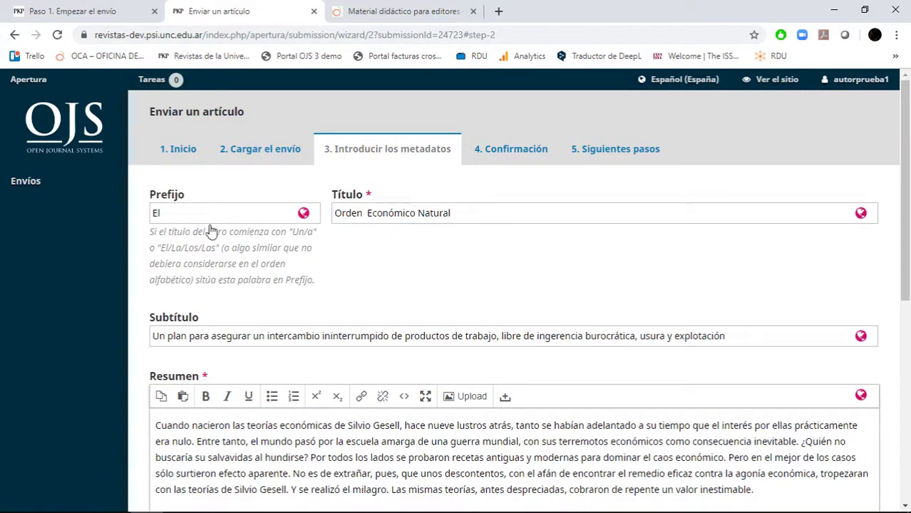
{"action": "scroll", "coordinate": [546, 259], "scroll_direction": "down", "scroll_amount": 3}
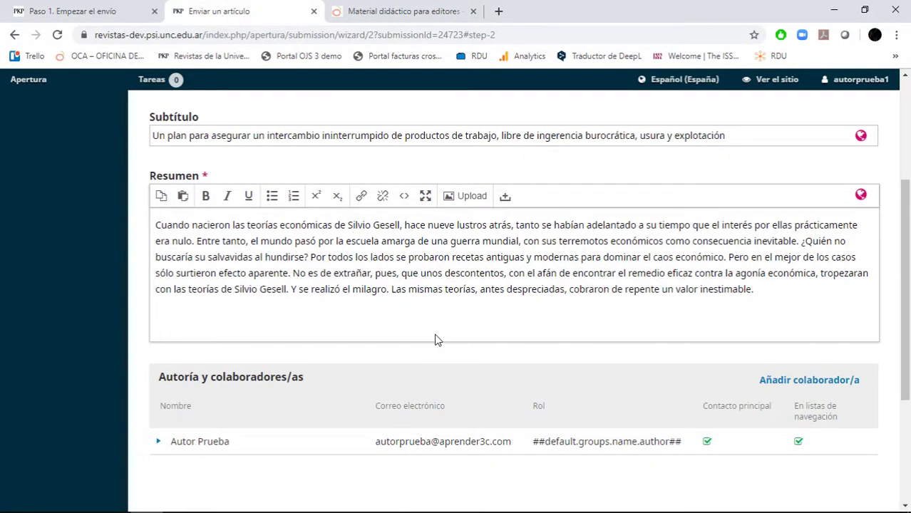
{"action": "scroll", "coordinate": [434, 341], "scroll_direction": "down", "scroll_amount": 1}
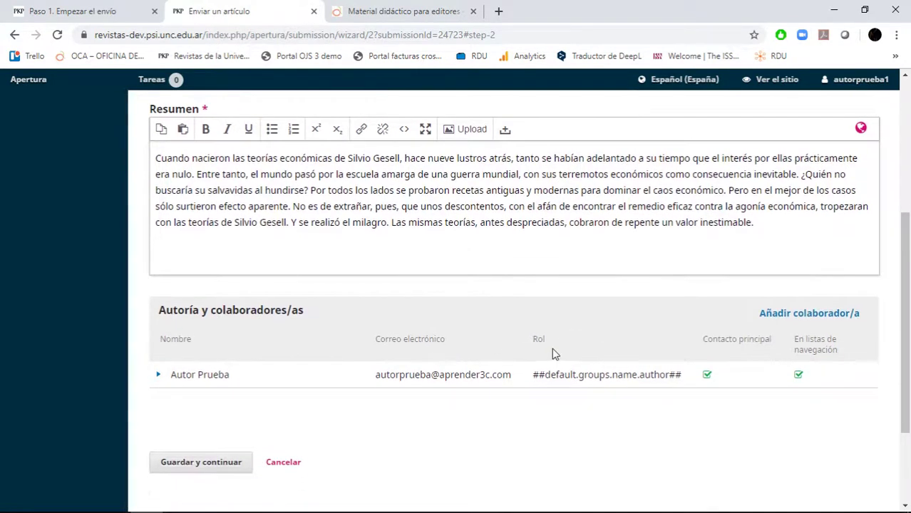
Close Añadir colaborador/a without adding anyone and save the metadata, reaching 4. Confirmación.
{"action": "left_click", "coordinate": [807, 322]}
{"action": "scroll", "coordinate": [632, 268], "scroll_direction": "down", "scroll_amount": 3}
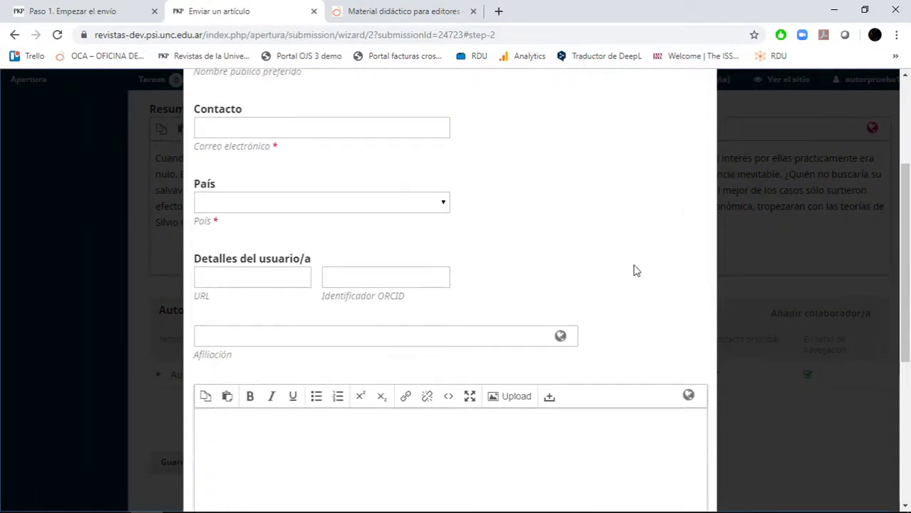
{"action": "scroll", "coordinate": [637, 271], "scroll_direction": "up", "scroll_amount": 1}
{"action": "scroll", "coordinate": [637, 271], "scroll_direction": "up", "scroll_amount": 4}
{"action": "left_click", "coordinate": [706, 113]}
{"action": "scroll", "coordinate": [283, 447], "scroll_direction": "down", "scroll_amount": 2}
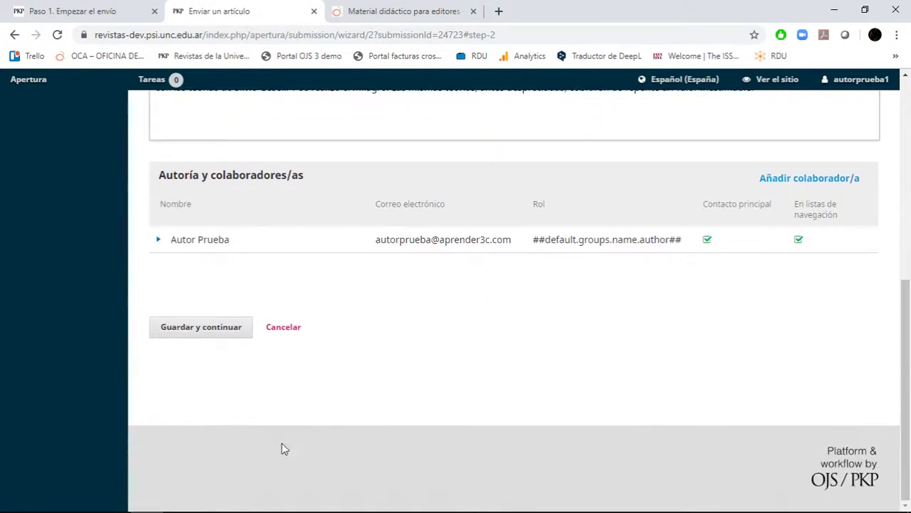
{"action": "left_click", "coordinate": [211, 330]}
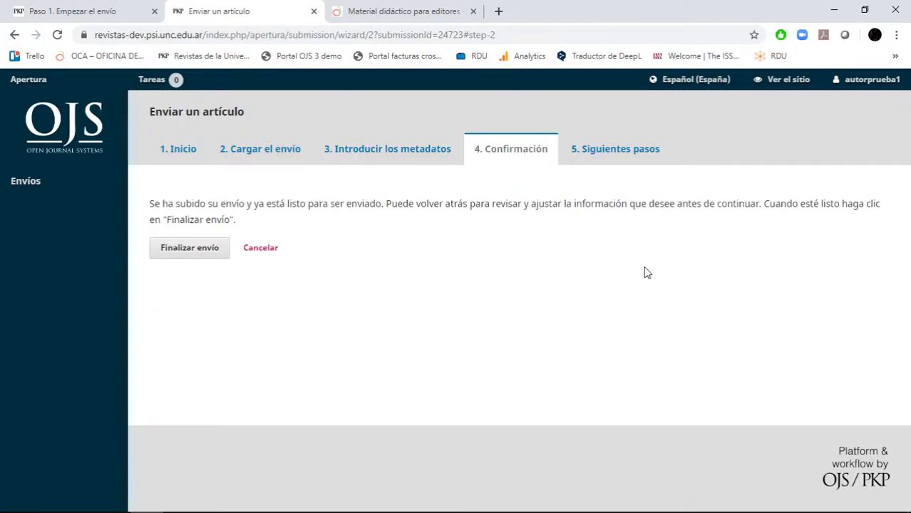
Finalize the submission with Finalizar envío and confirm it with Aceptar.
{"action": "left_click", "coordinate": [178, 251]}
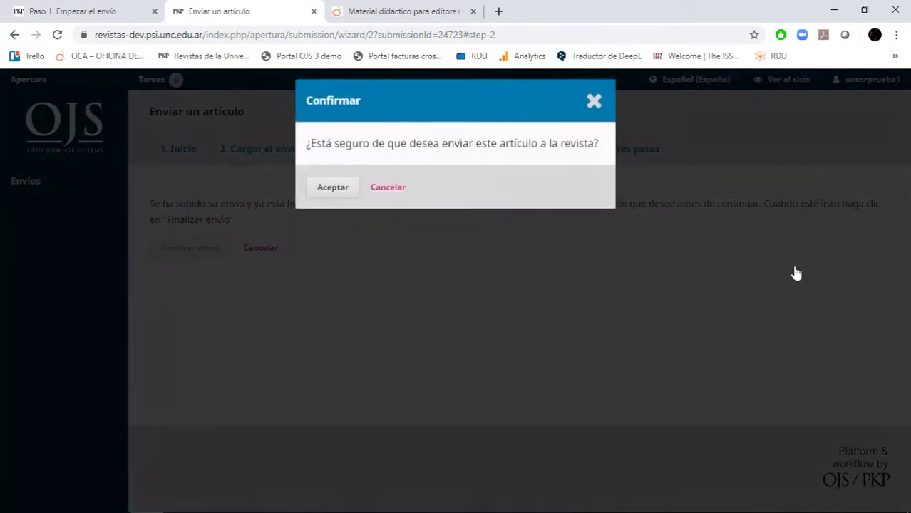
{"action": "left_click", "coordinate": [339, 192]}
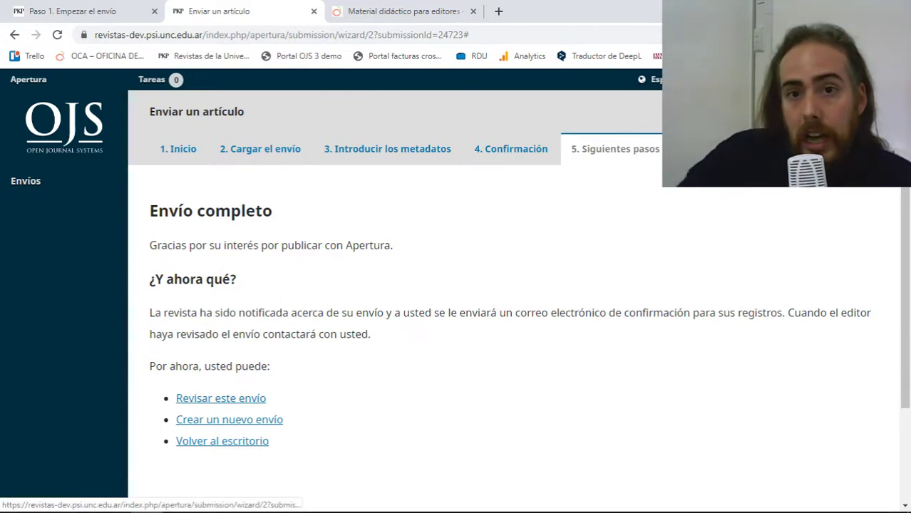
{"action": "mouse_move", "coordinate": [850, 84]}
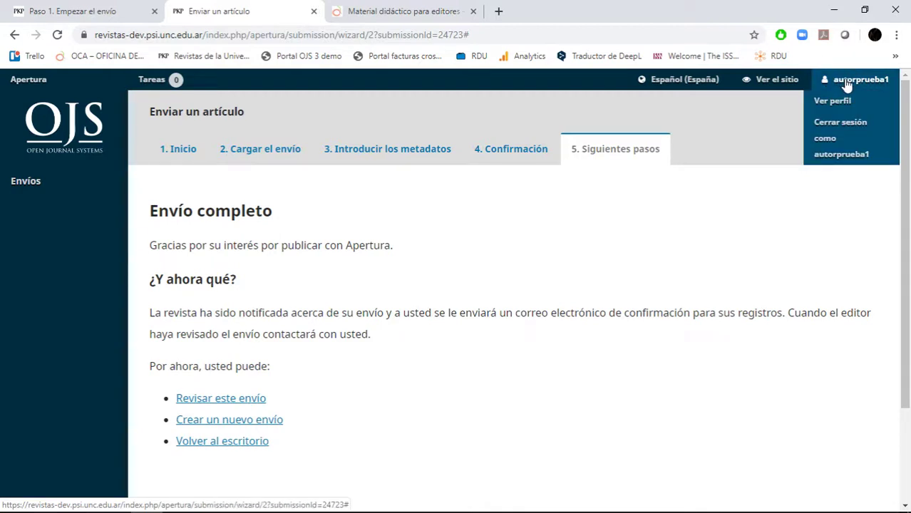
Log out of the test author account back to the editor and list Envíos sin asignar.
{"action": "left_click", "coordinate": [842, 154]}
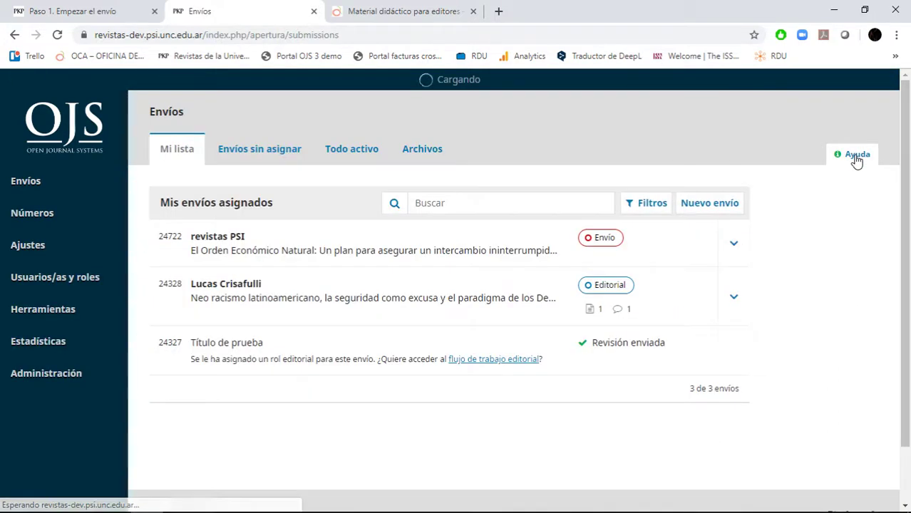
{"action": "mouse_move", "coordinate": [874, 84]}
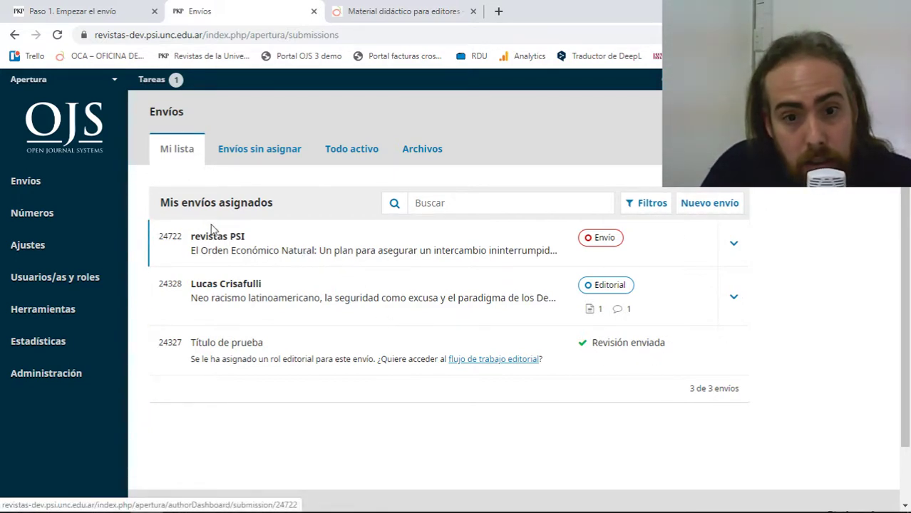
{"action": "left_click", "coordinate": [247, 155]}
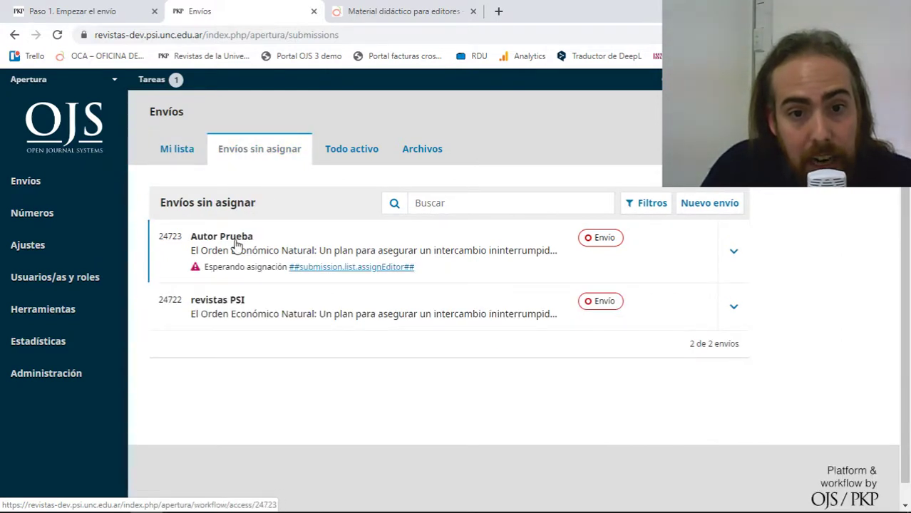
Open submission 24723's workflow, glance at the Revisión stage and return to Envío.
{"action": "left_click", "coordinate": [530, 257]}
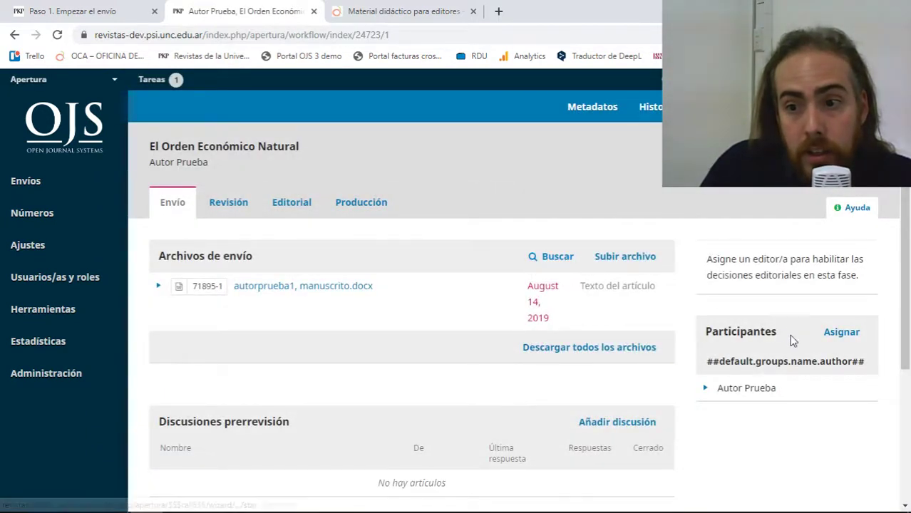
{"action": "scroll", "coordinate": [853, 323], "scroll_direction": "down", "scroll_amount": 2}
{"action": "scroll", "coordinate": [250, 243], "scroll_direction": "up", "scroll_amount": 2}
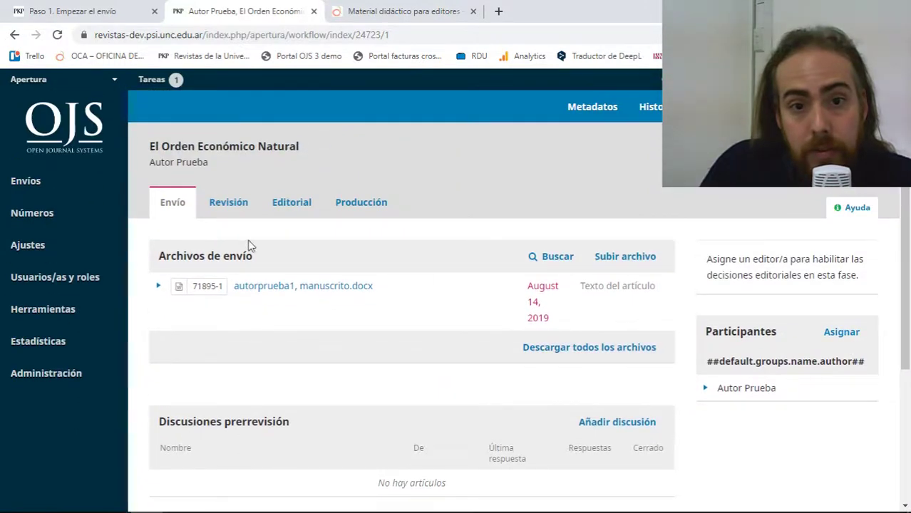
{"action": "left_click", "coordinate": [236, 214]}
{"action": "left_click", "coordinate": [194, 196]}
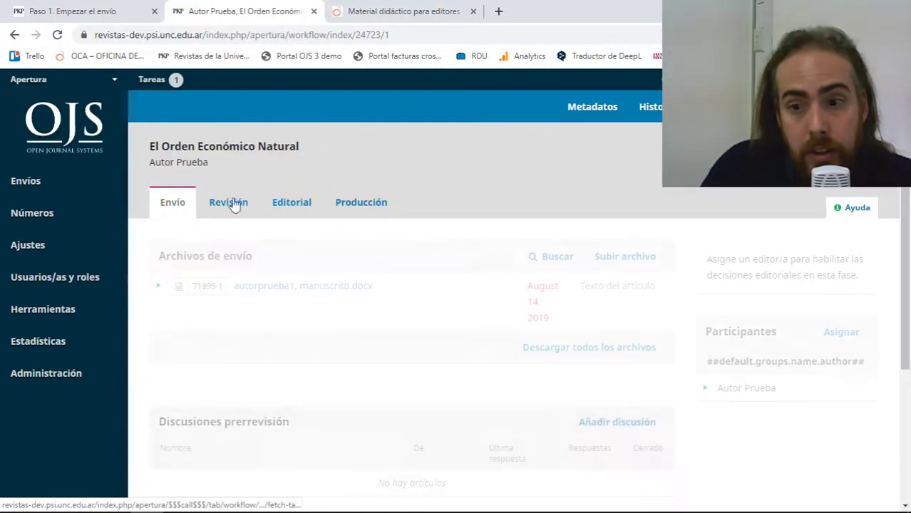
{"action": "scroll", "coordinate": [641, 299], "scroll_direction": "down", "scroll_amount": 2}
{"action": "scroll", "coordinate": [860, 234], "scroll_direction": "up", "scroll_amount": 2}
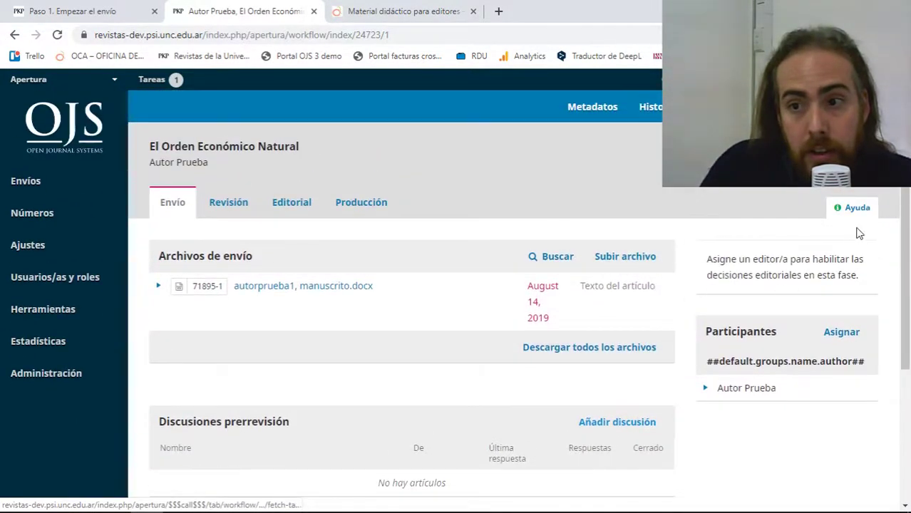
Open the Asignar participant form and cancel it without assigning anyone.
{"action": "left_click", "coordinate": [851, 332]}
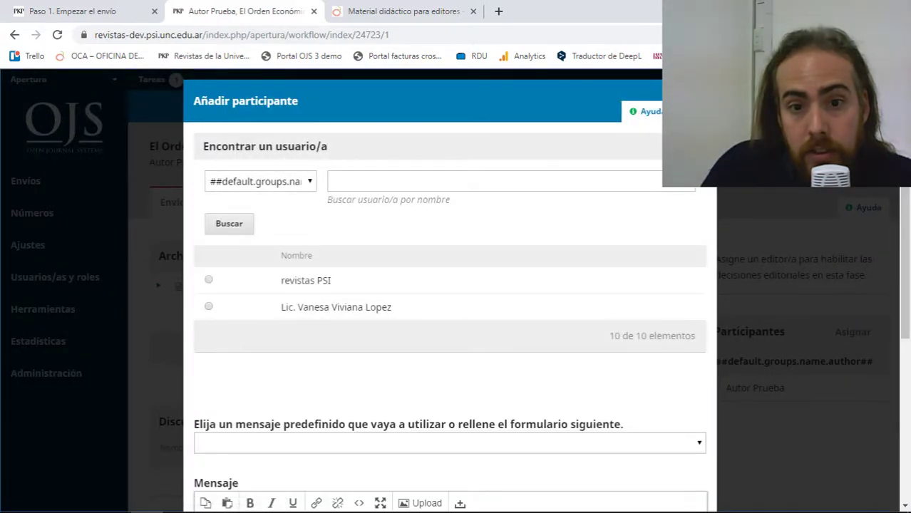
{"action": "left_click", "coordinate": [722, 219]}
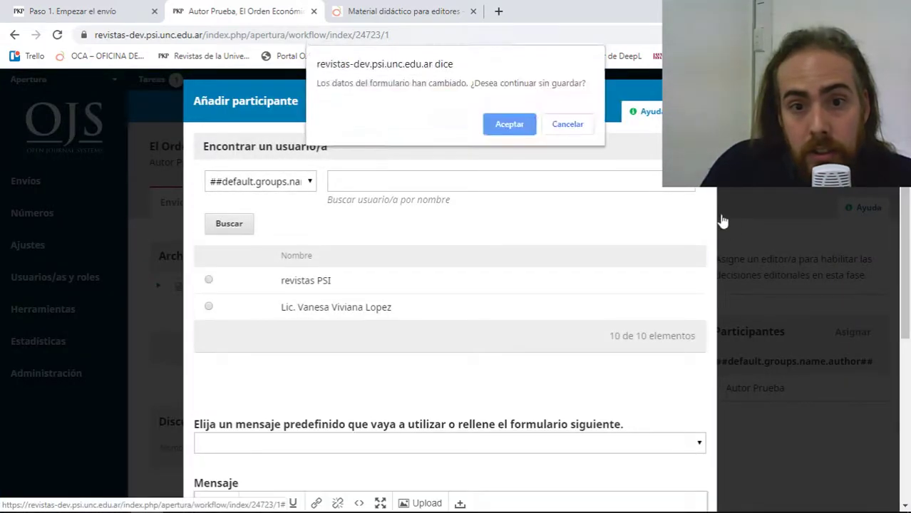
{"action": "left_click", "coordinate": [509, 124]}
{"action": "scroll", "coordinate": [378, 243], "scroll_direction": "down", "scroll_amount": 2}
{"action": "scroll", "coordinate": [378, 243], "scroll_direction": "up", "scroll_amount": 1}
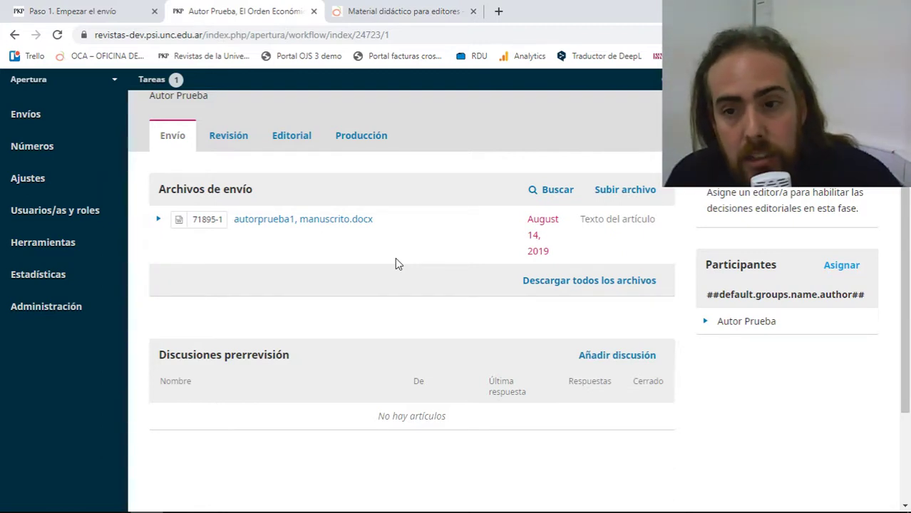
{"action": "scroll", "coordinate": [401, 278], "scroll_direction": "up", "scroll_amount": 1}
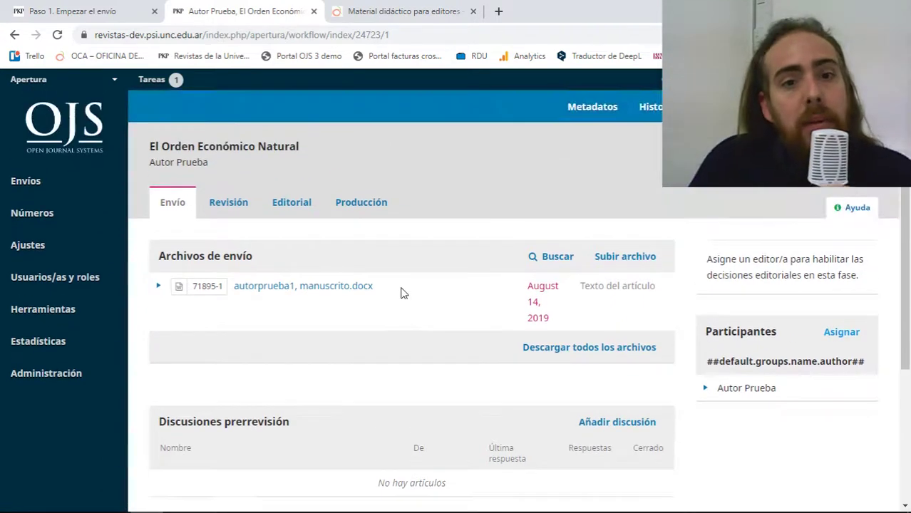